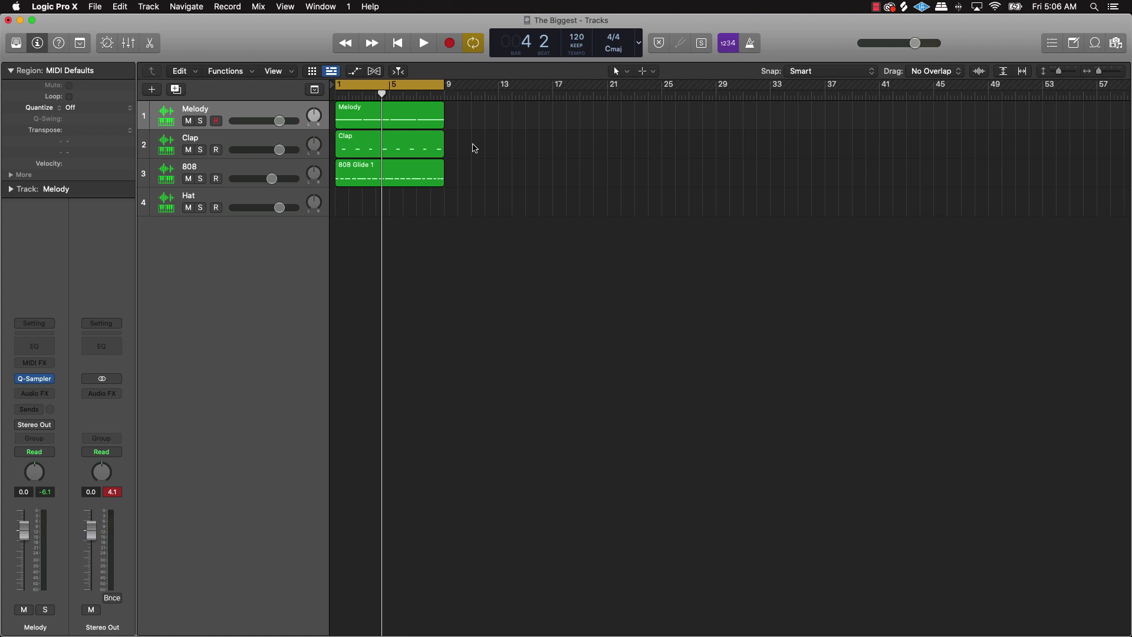
Play the beat from bar 1, nudge the 808 volume fader, then select the Hat track
key("super+Right")
key("Return")
key("space")
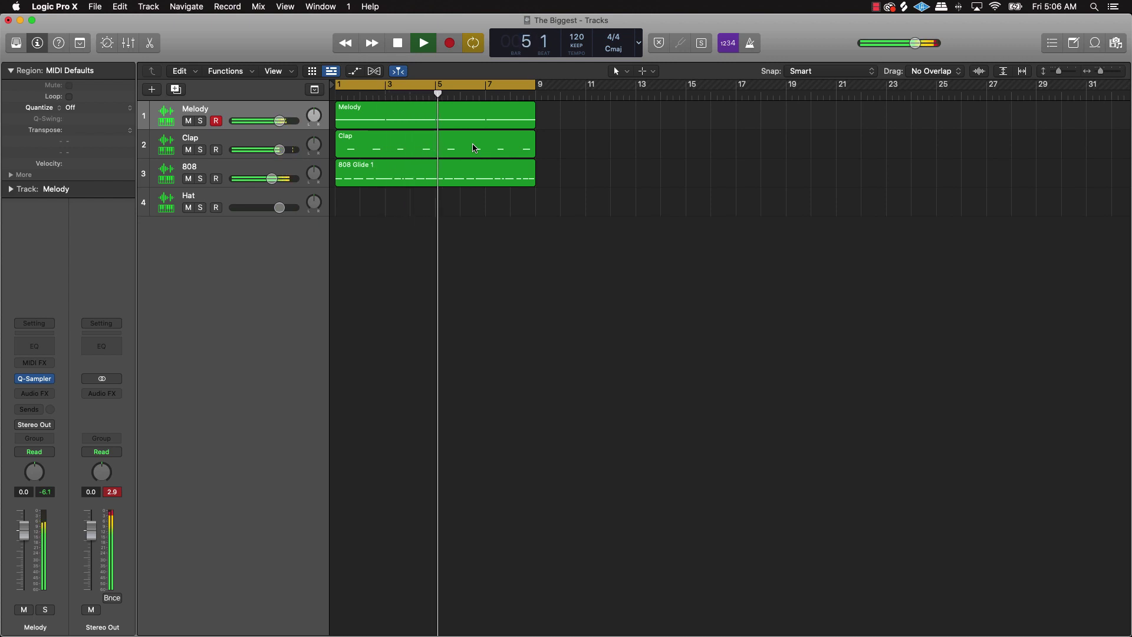
left_click_drag(272, 179, 274, 179)
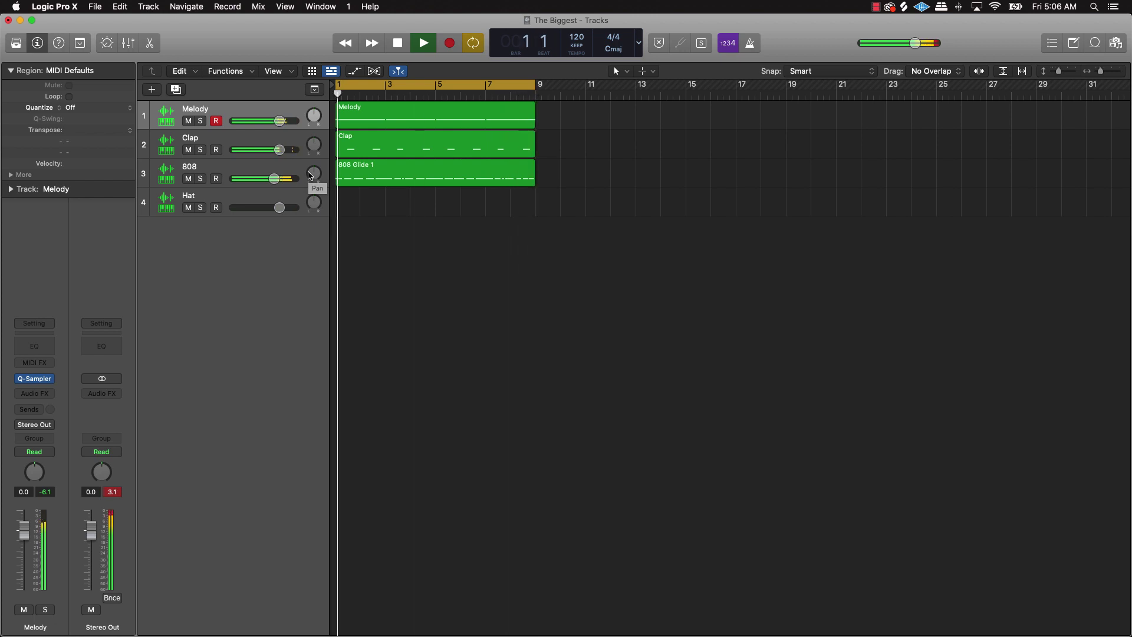
key("space")
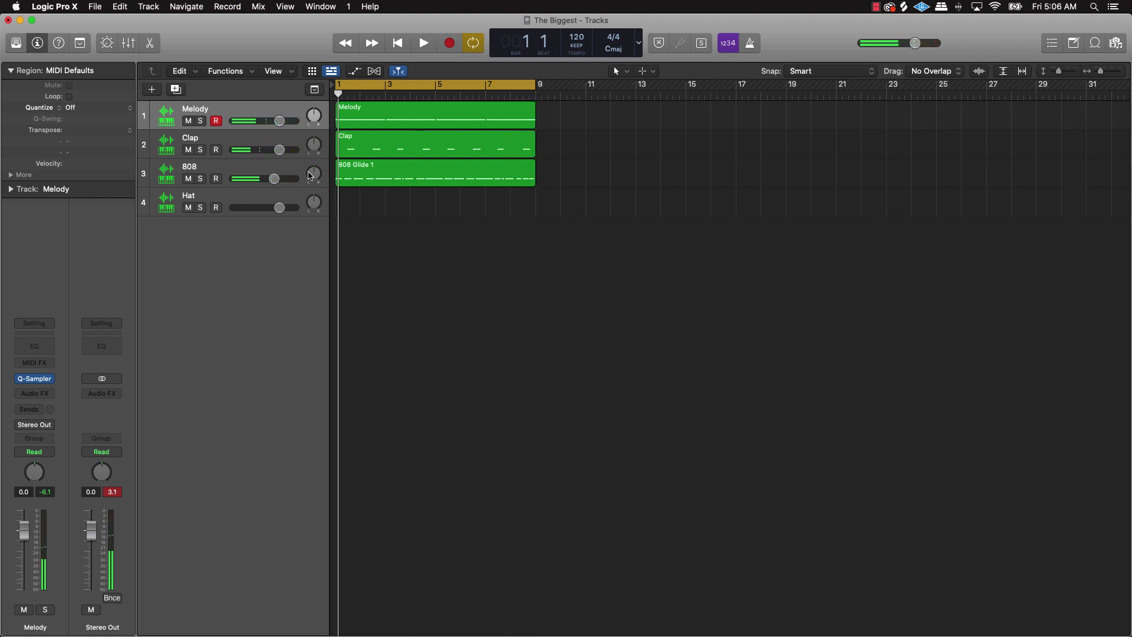
left_click(195, 201)
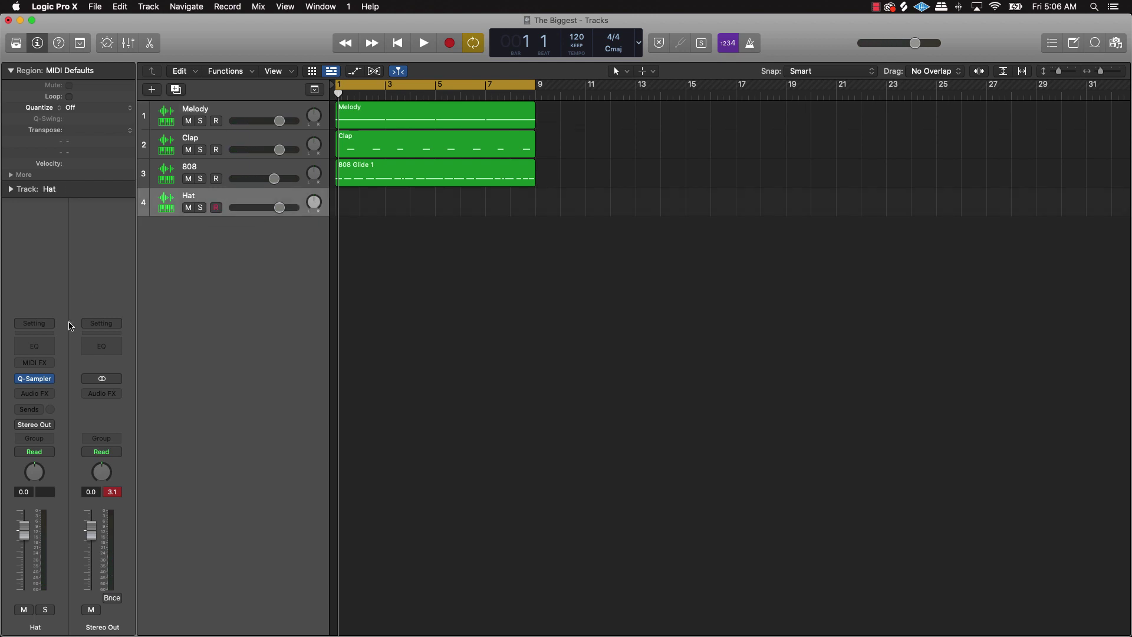
Show the Hat track in the Step Sequencer editor, cancelling the stray New Track dialog
left_click(151, 44)
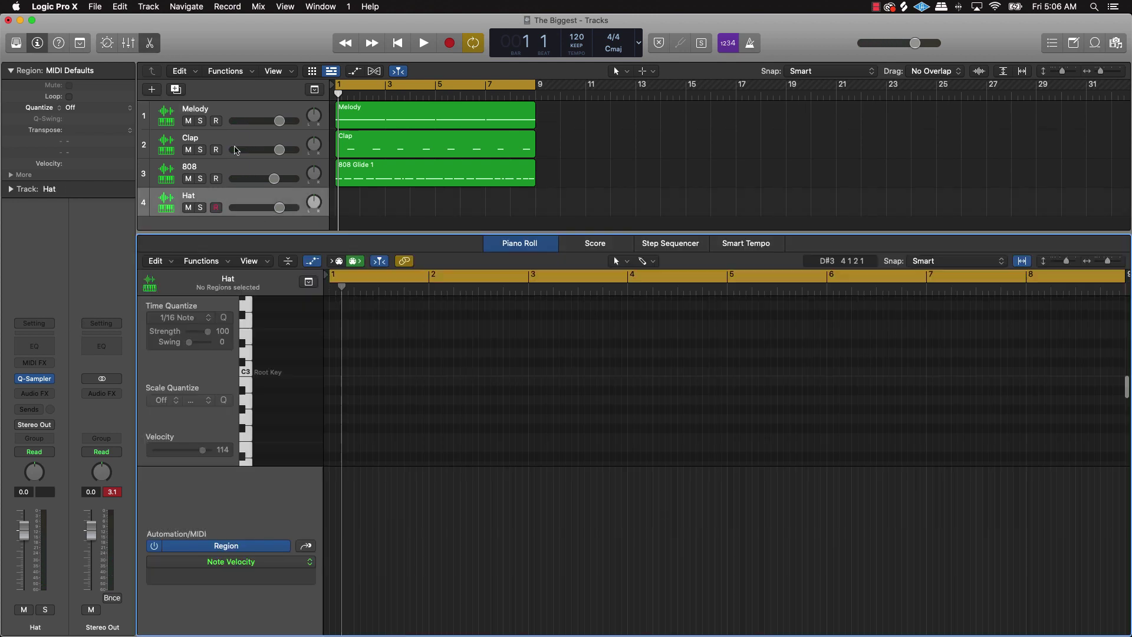
left_click(363, 342, "ctrl+alt")
left_click(362, 343, "ctrl+alt")
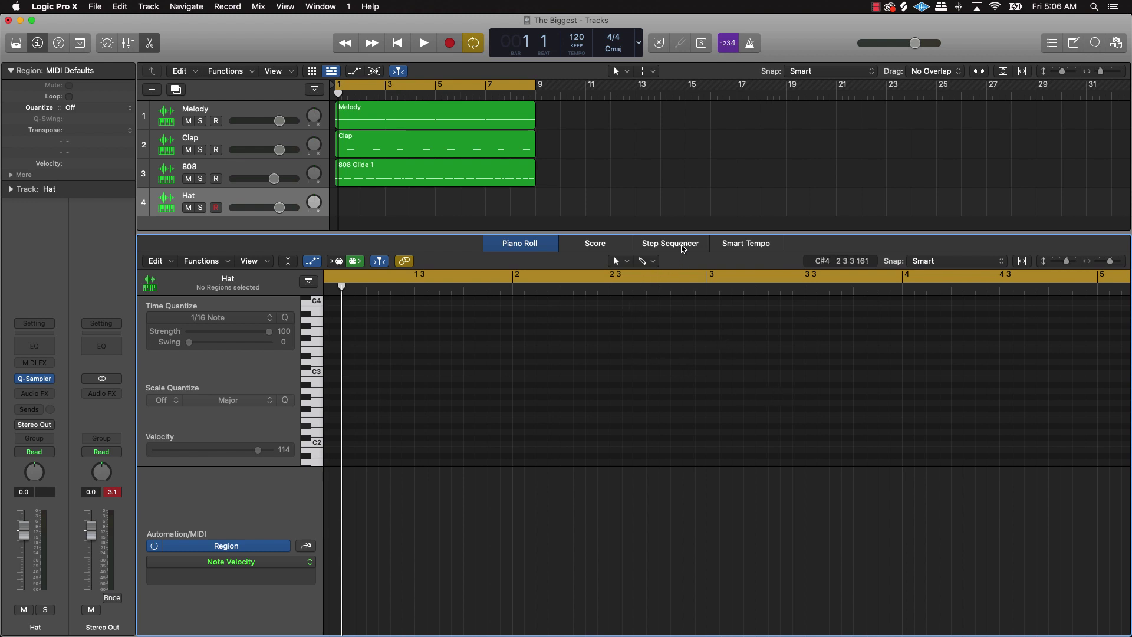
left_click(683, 249)
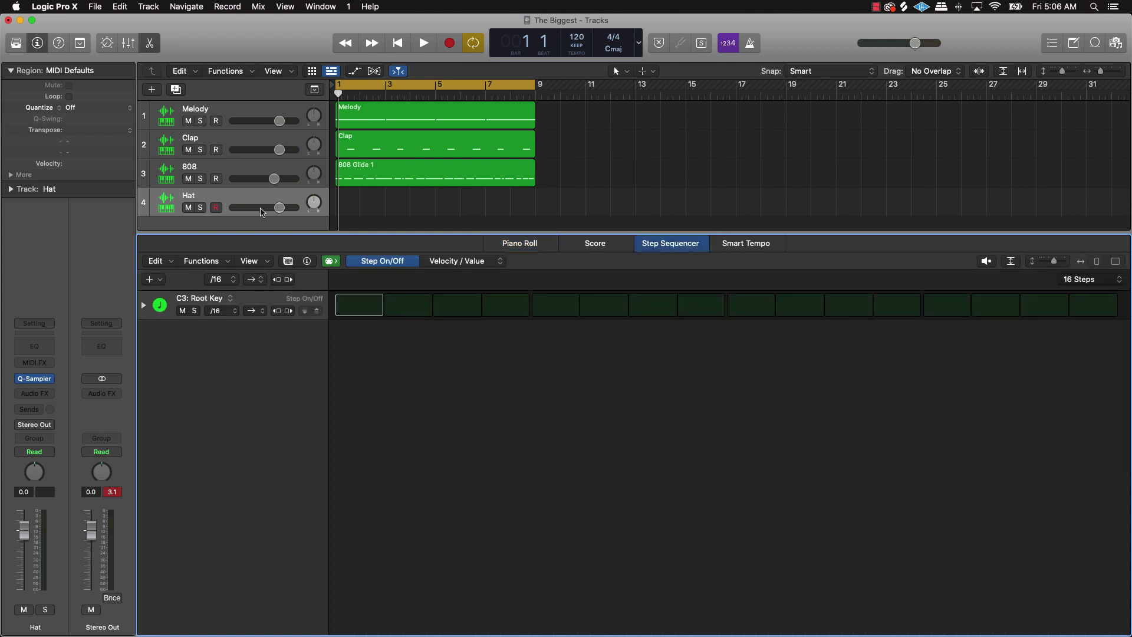
left_click(152, 89)
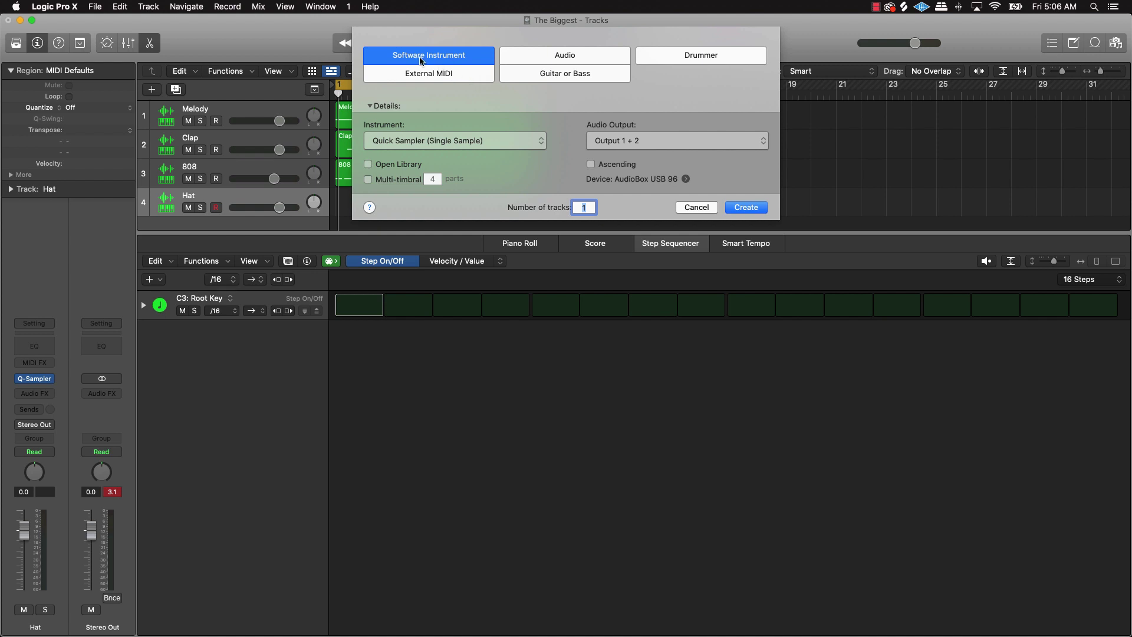
left_click(699, 208)
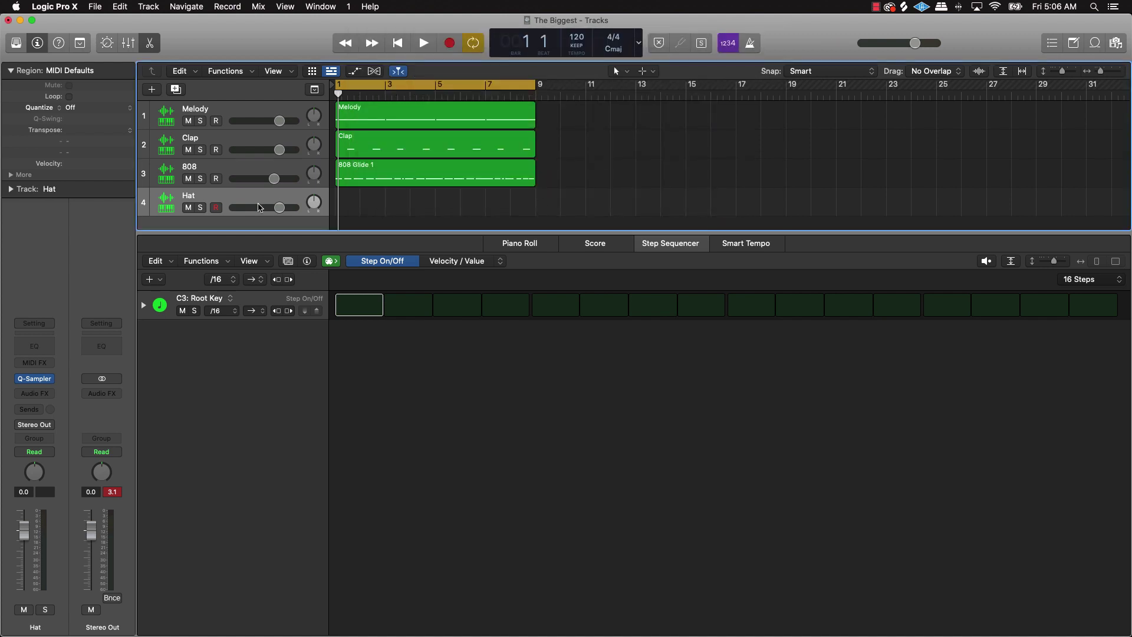
scroll(258, 207, "down", 1)
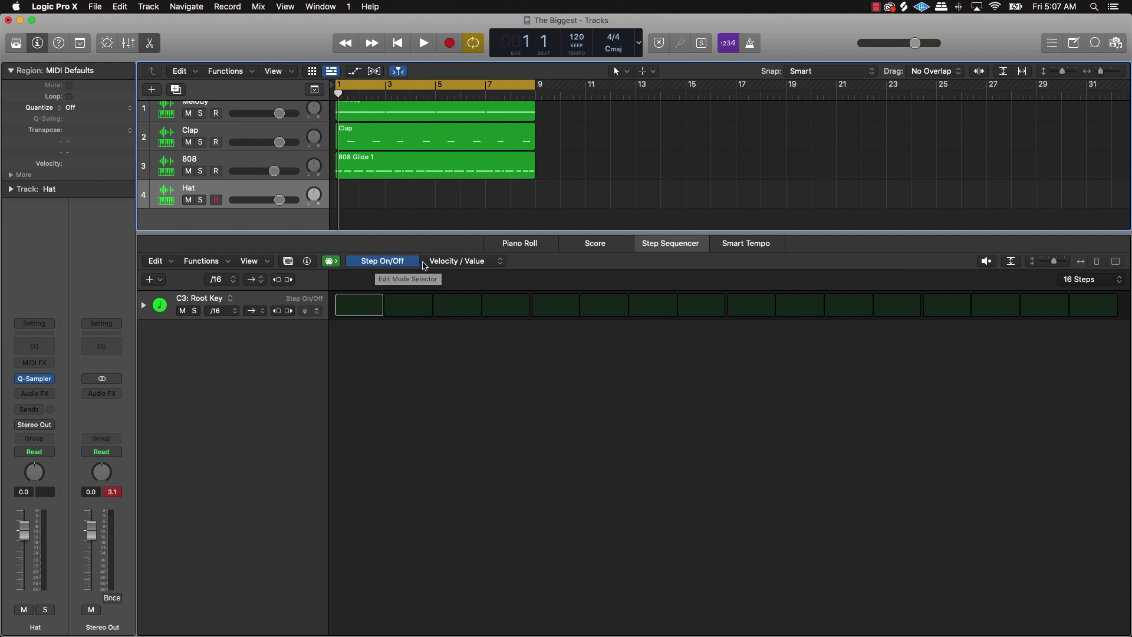
Toggle the first step on and off to create the Hat region
left_click(361, 312)
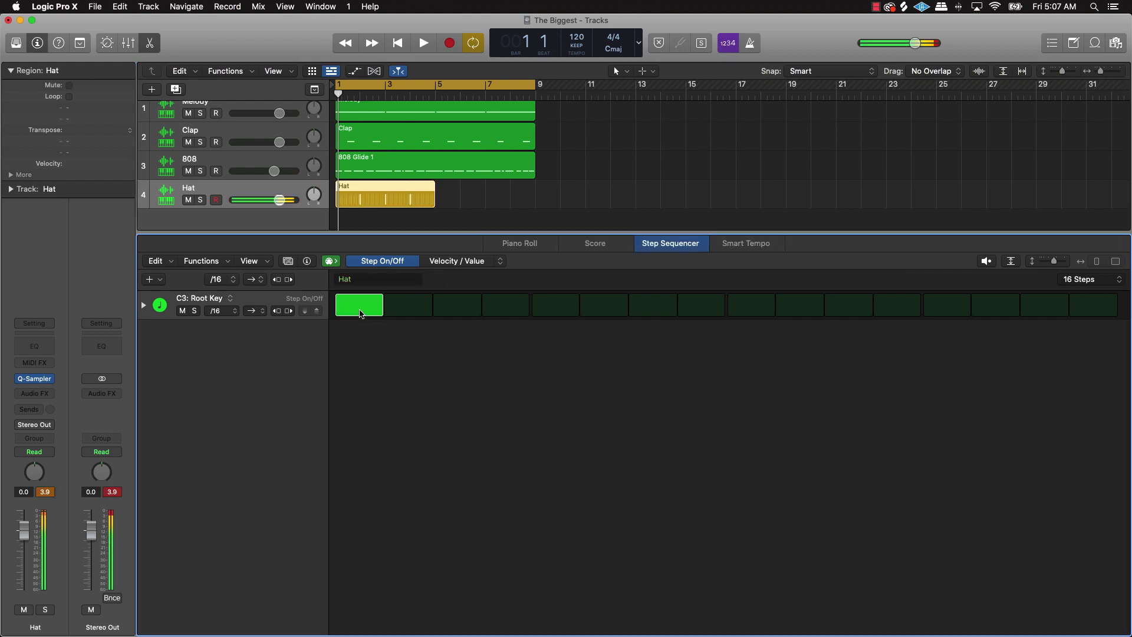
left_click(361, 312)
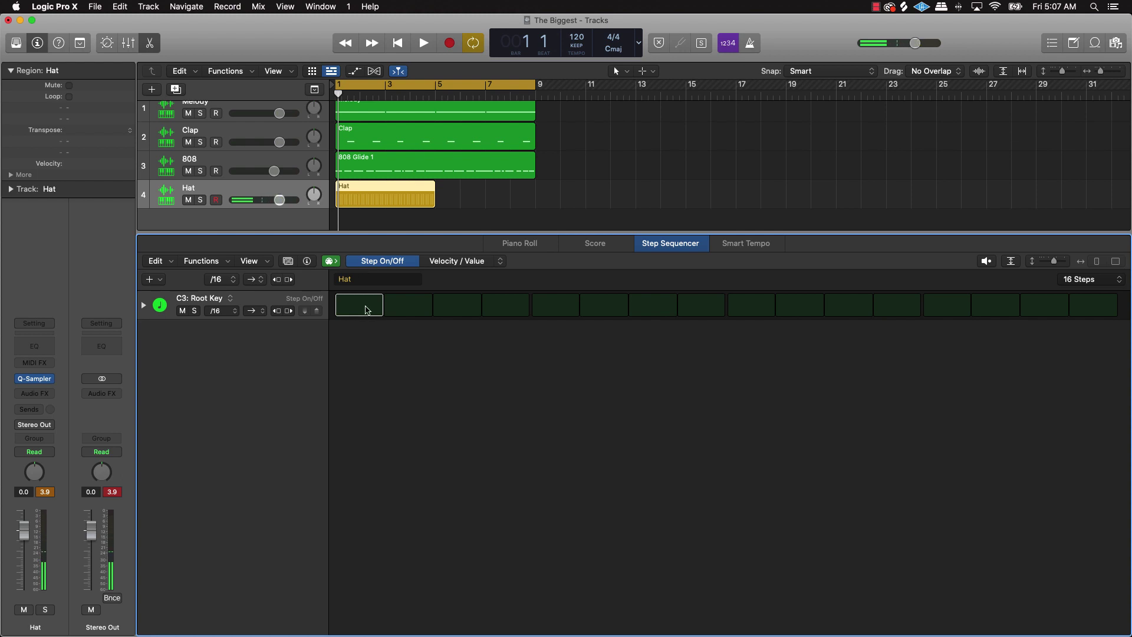
left_click(366, 310)
left_click(366, 310)
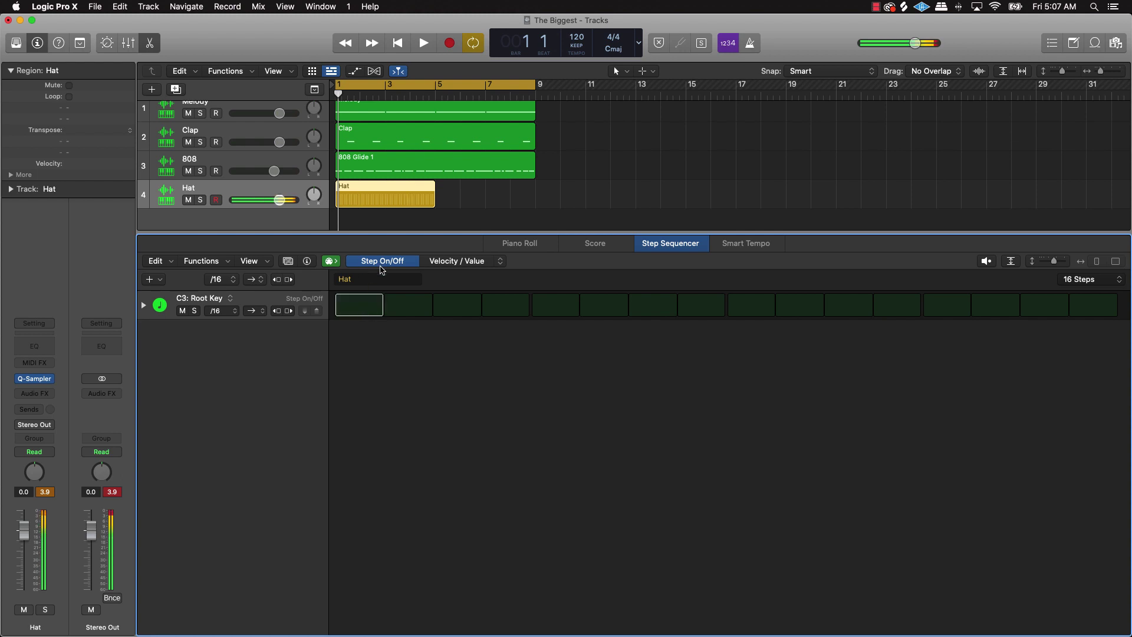
Turn on steps 1, 3, 5, 7, 9, 11, 13 and 15 in the C3 Root Key row
left_click(378, 304)
left_click(449, 303)
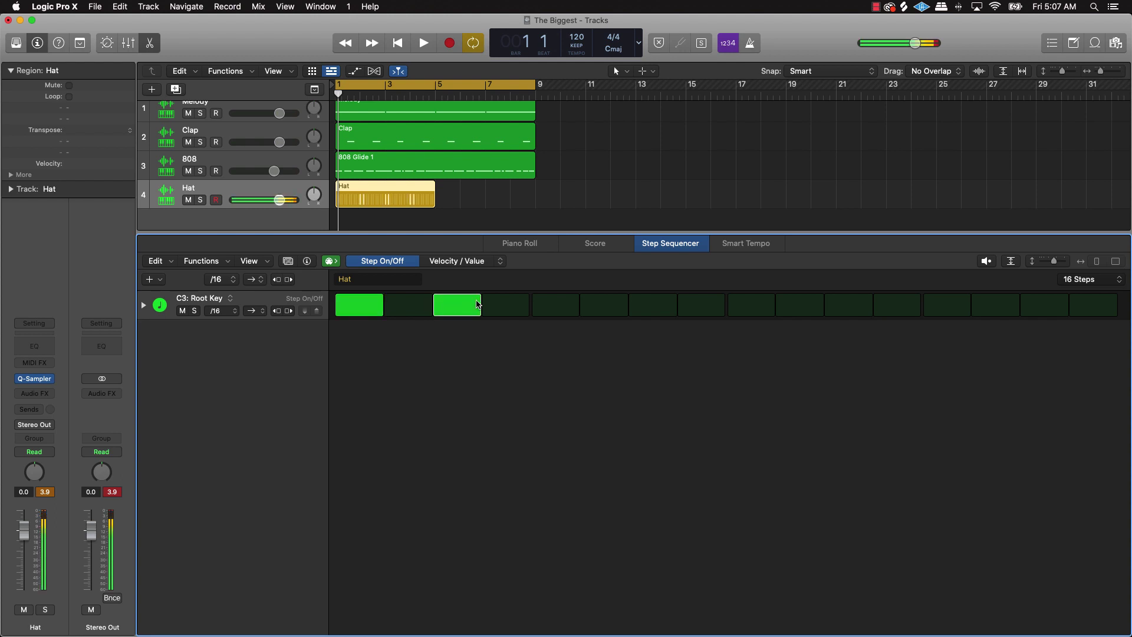
left_click(549, 305)
left_click(662, 307)
left_click(751, 305)
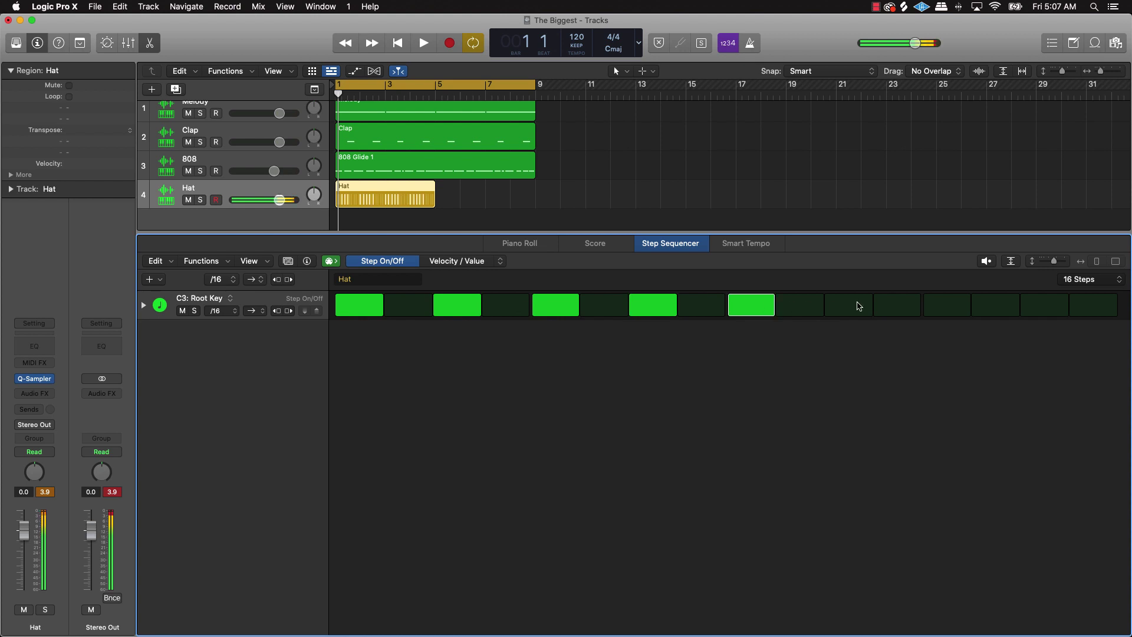
left_click(849, 305)
left_click(947, 305)
left_click(1045, 305)
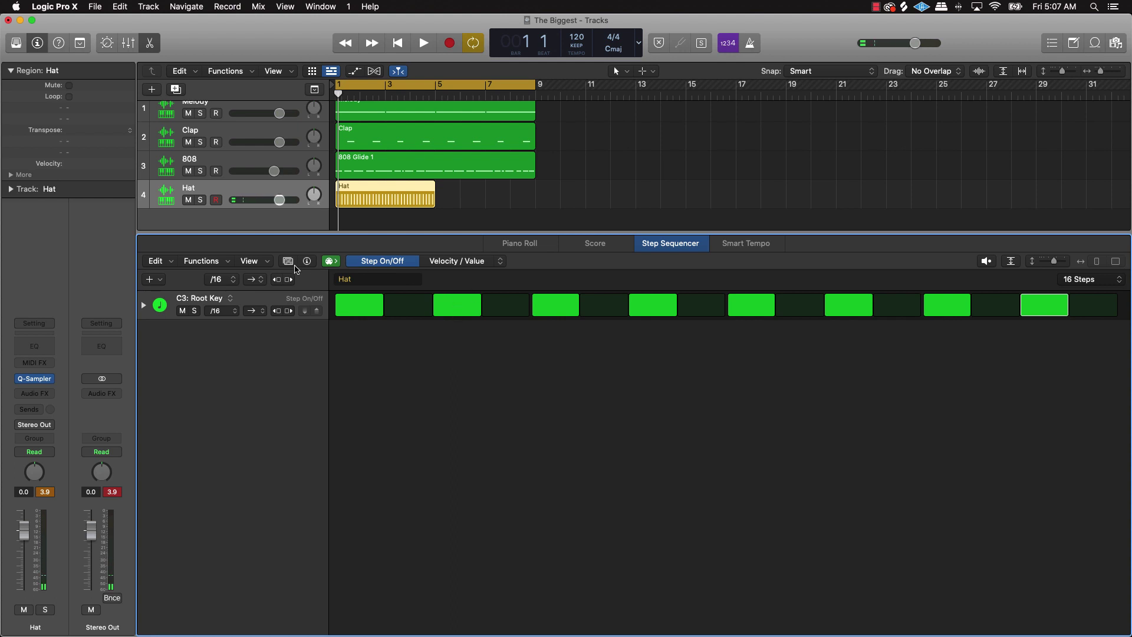
Set the Hat pattern length to 64 steps and play it back from bar 1
left_click(1079, 282)
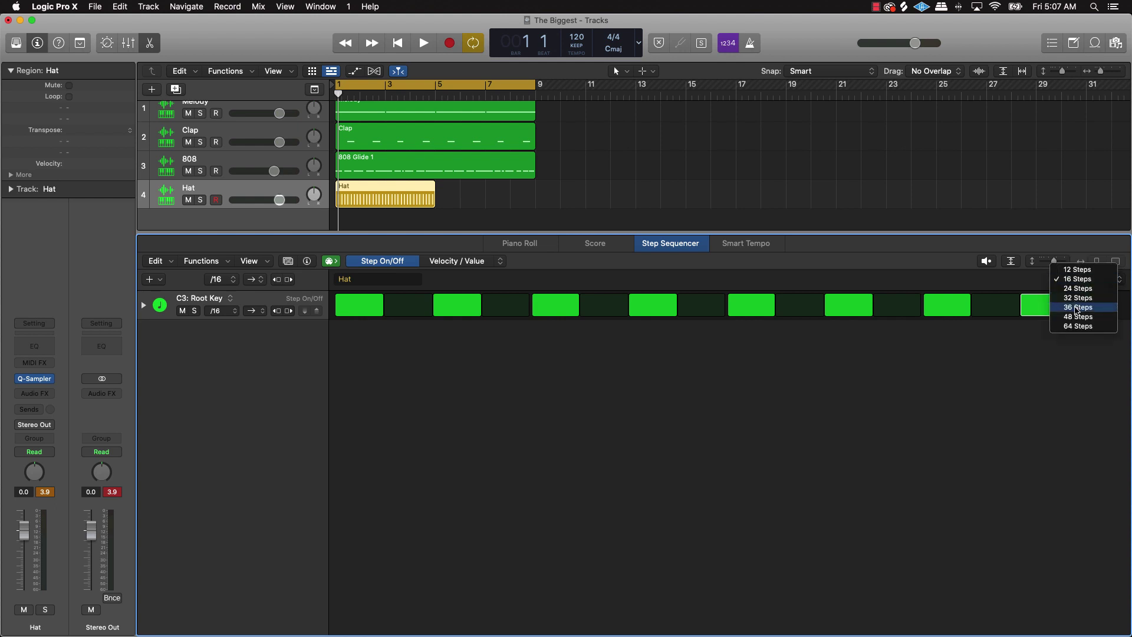
left_click(1076, 327)
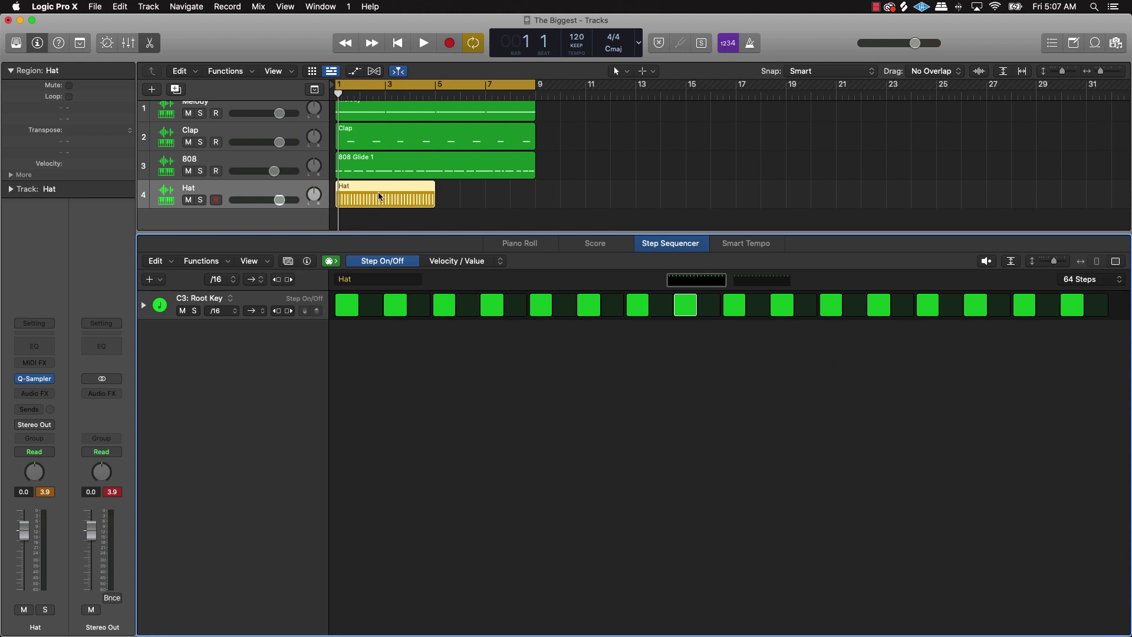
mouse_move(382, 95)
left_mouse_down()
mouse_move(413, 97)
mouse_move(361, 100)
mouse_move(388, 101)
left_mouse_up()
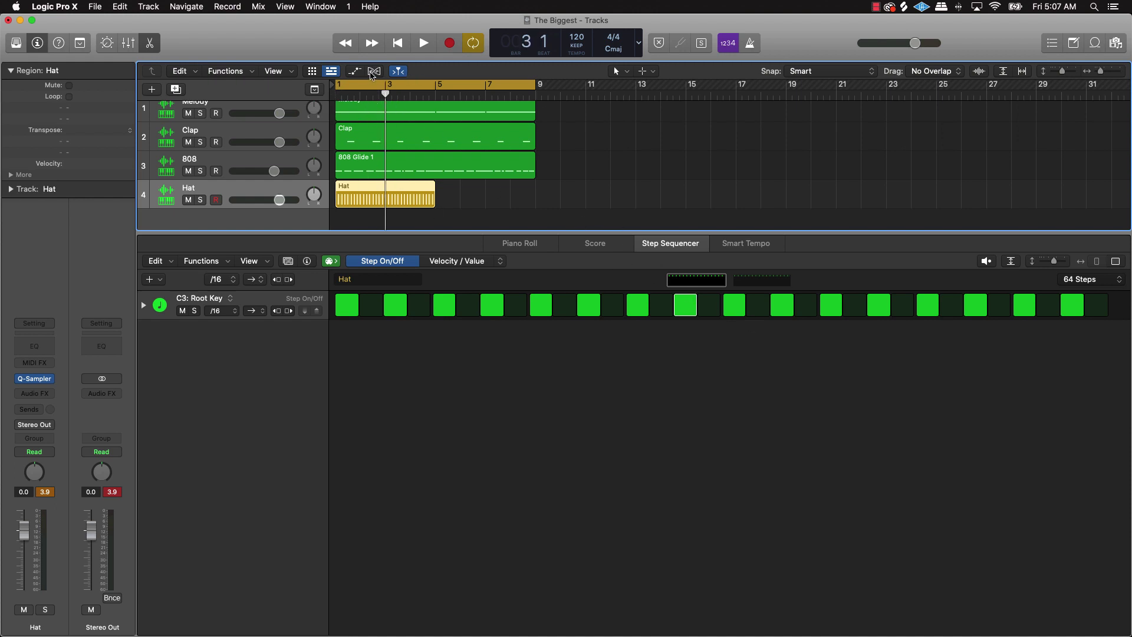
left_click_drag(385, 96, 436, 94)
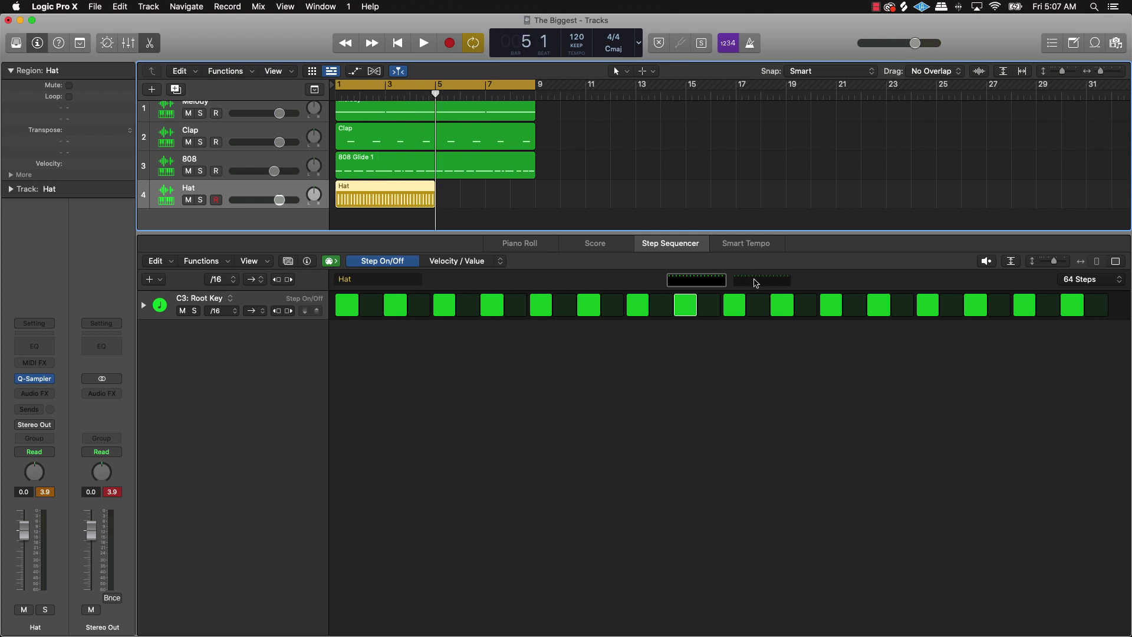
left_click(756, 283)
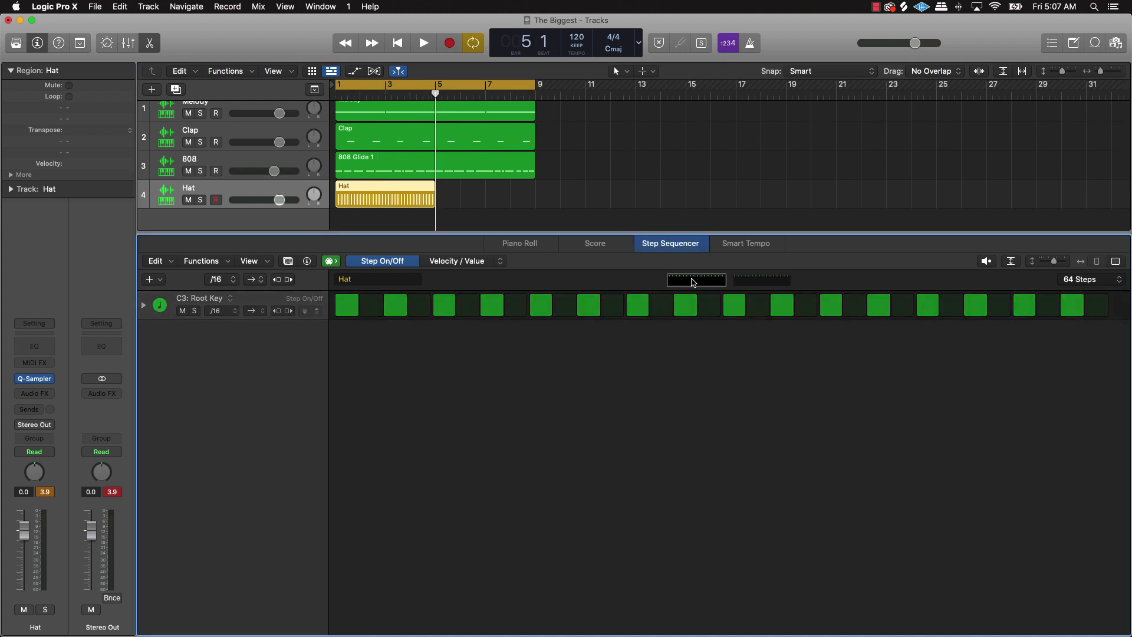
key("space")
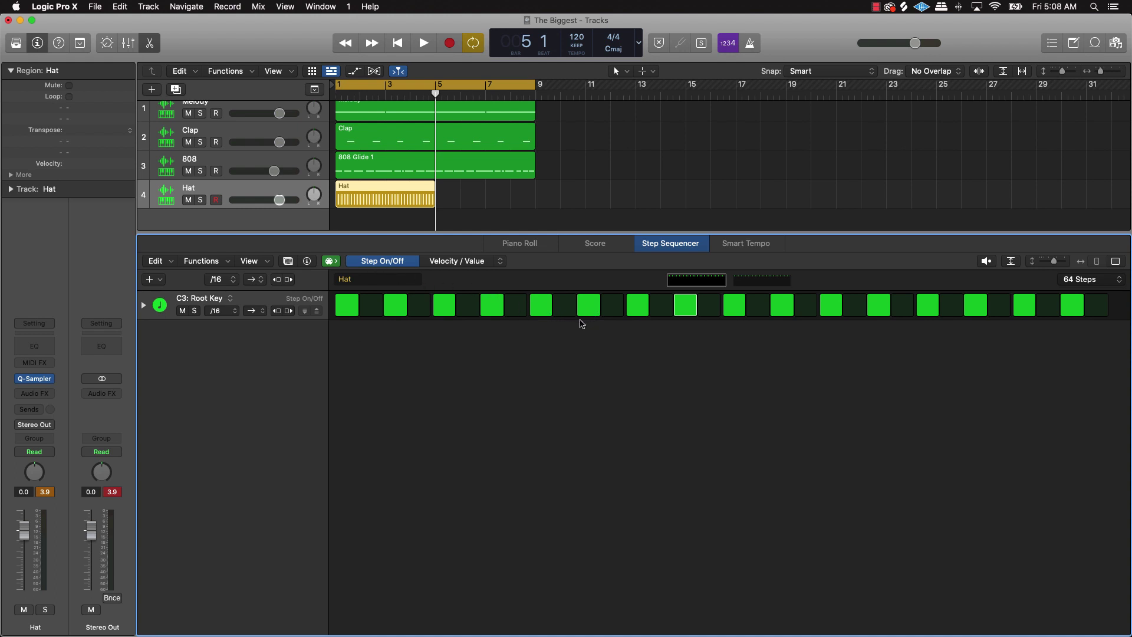
key("space")
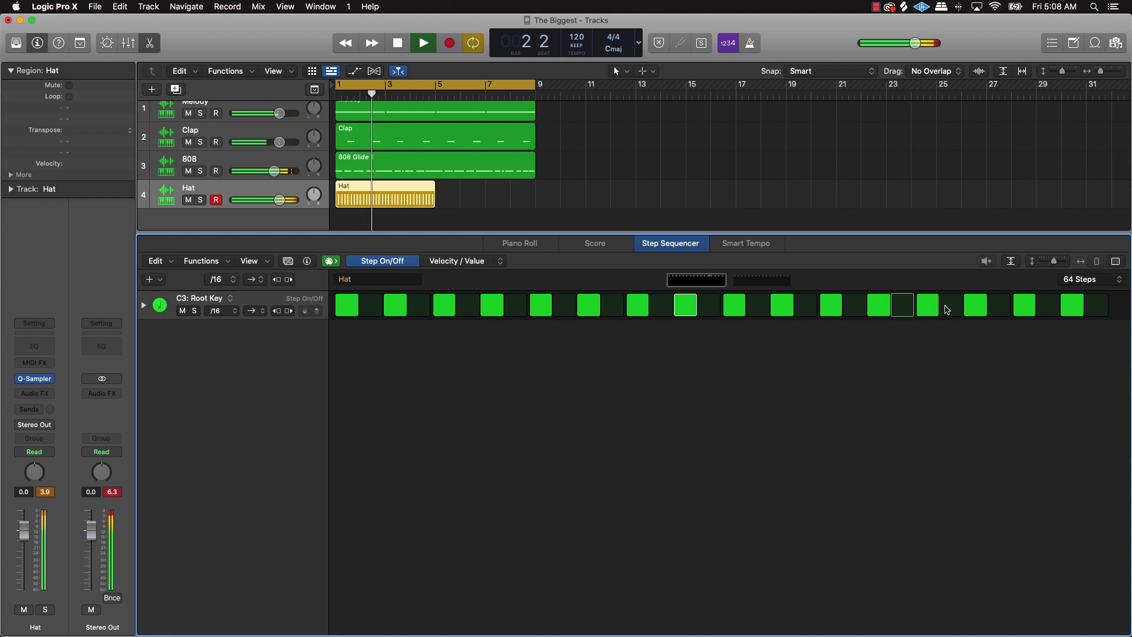
Audition extra hi-hat hits, keeping one between early hits and one near the end
left_click(1043, 306)
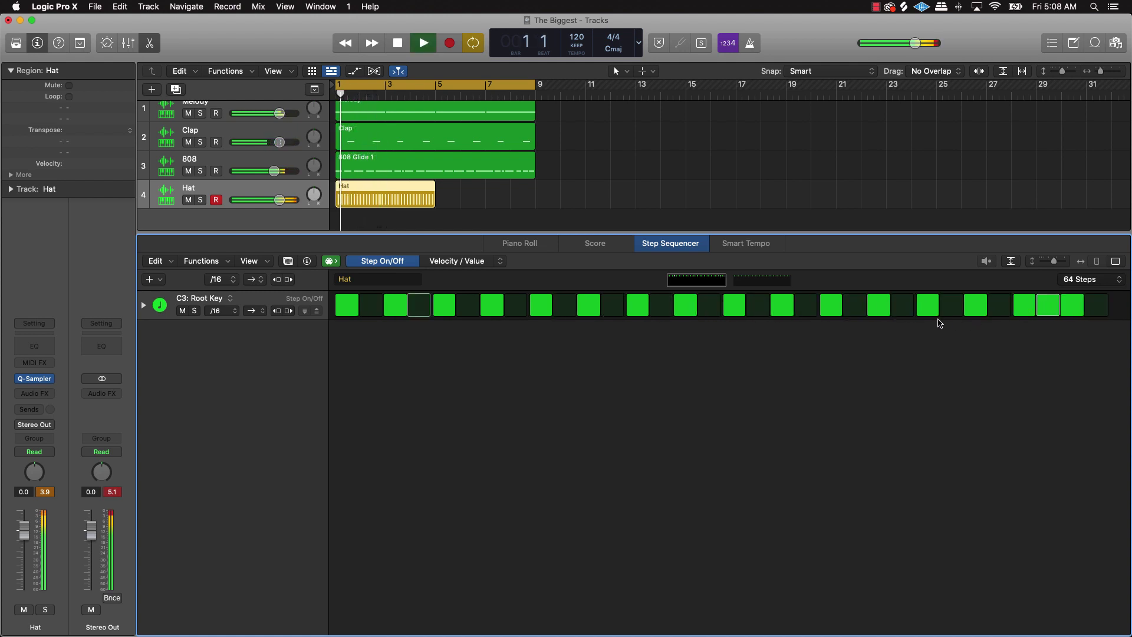
key("super+z")
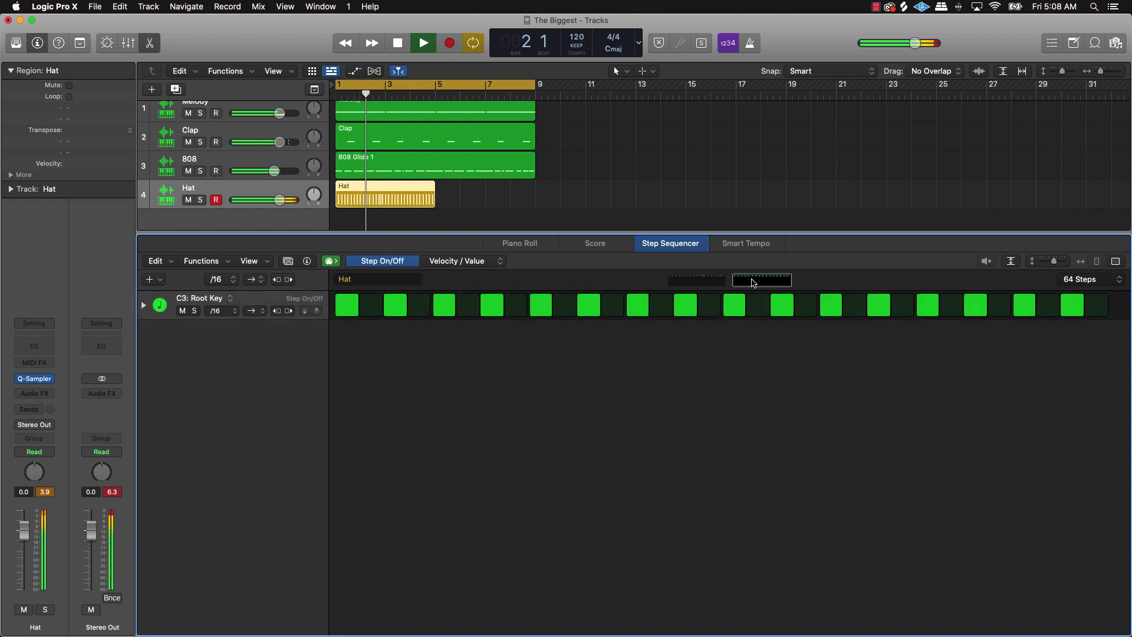
left_click(855, 305)
key("super+z")
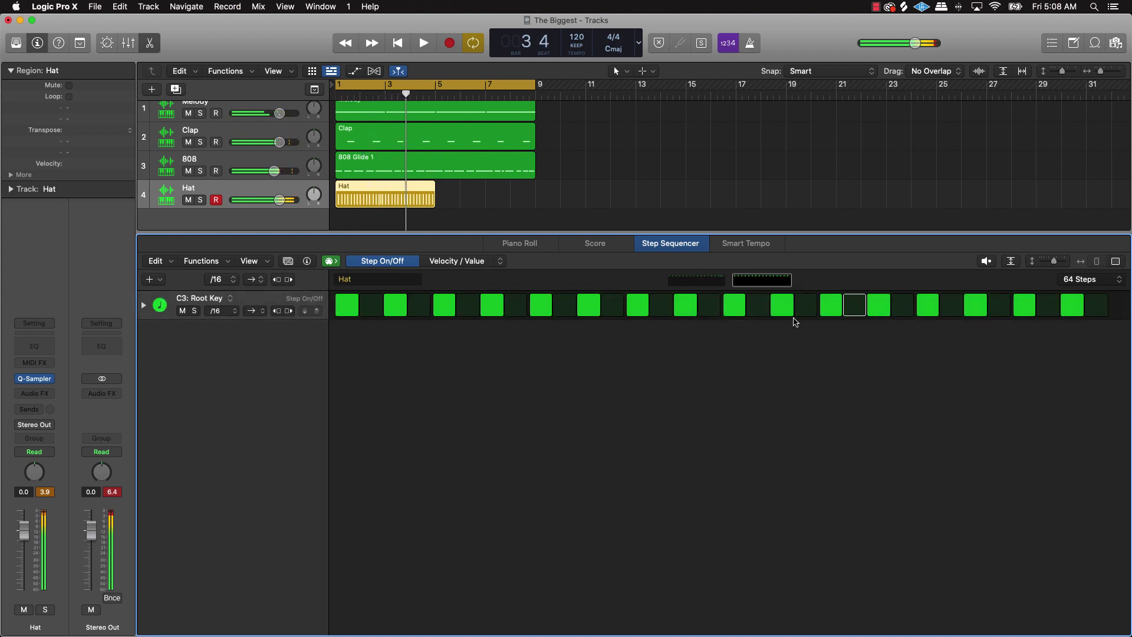
left_click(573, 310)
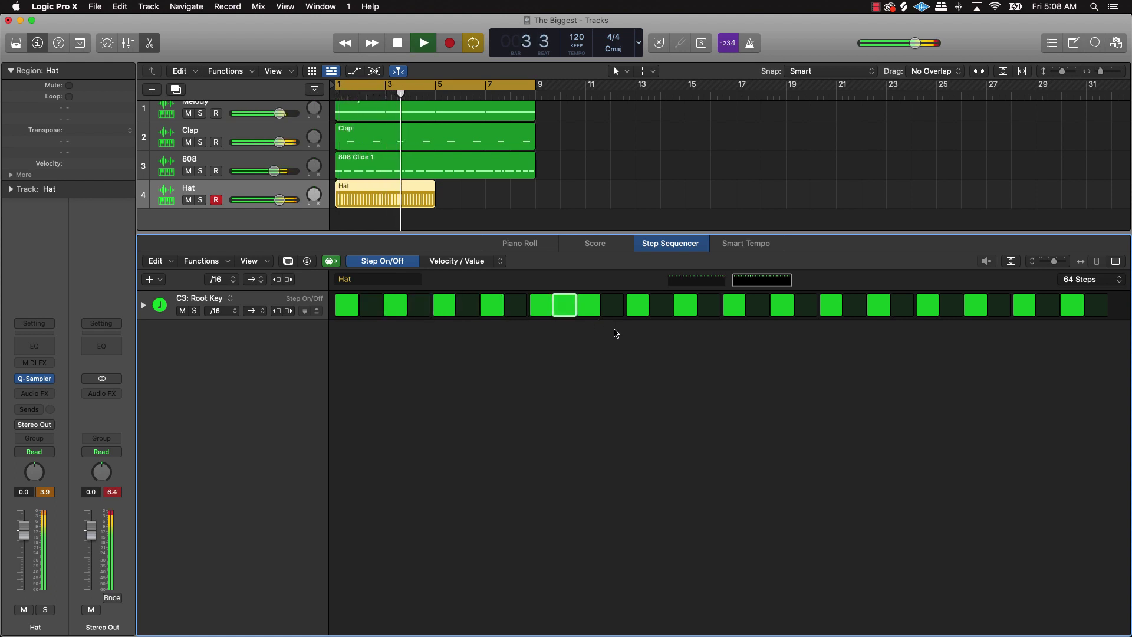
key("space")
left_click(566, 311)
left_click(514, 306)
key("space")
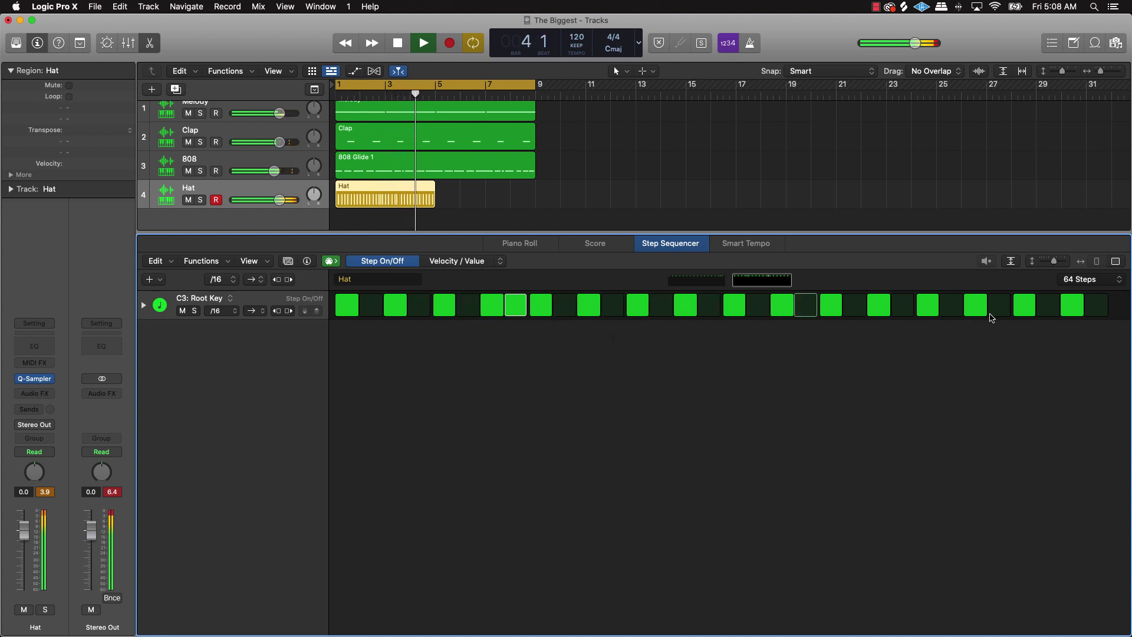
left_click(1047, 308)
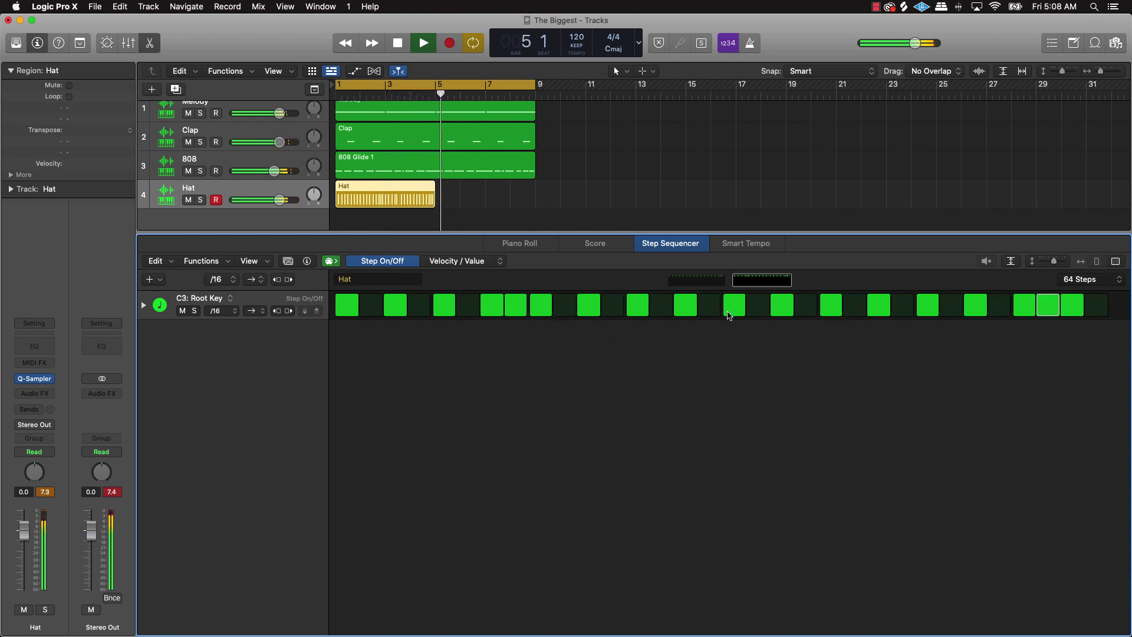
key("space")
left_click(482, 198)
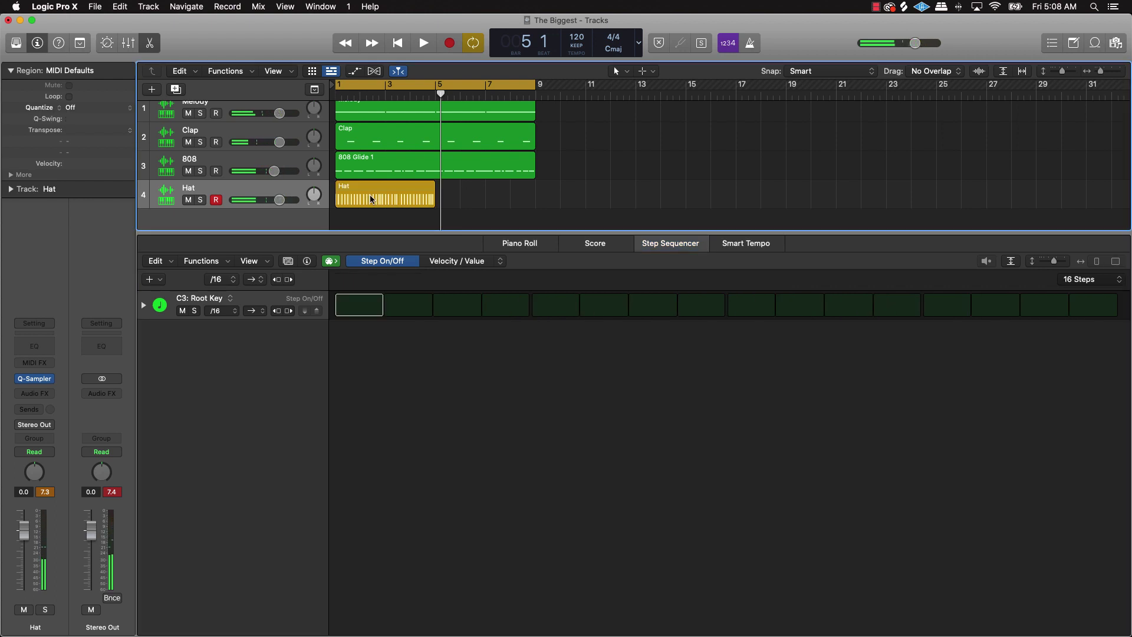
Copy the Hat region onto bar 5 so hi-hats cover all eight bars
left_click_drag(371, 200, 470, 198)
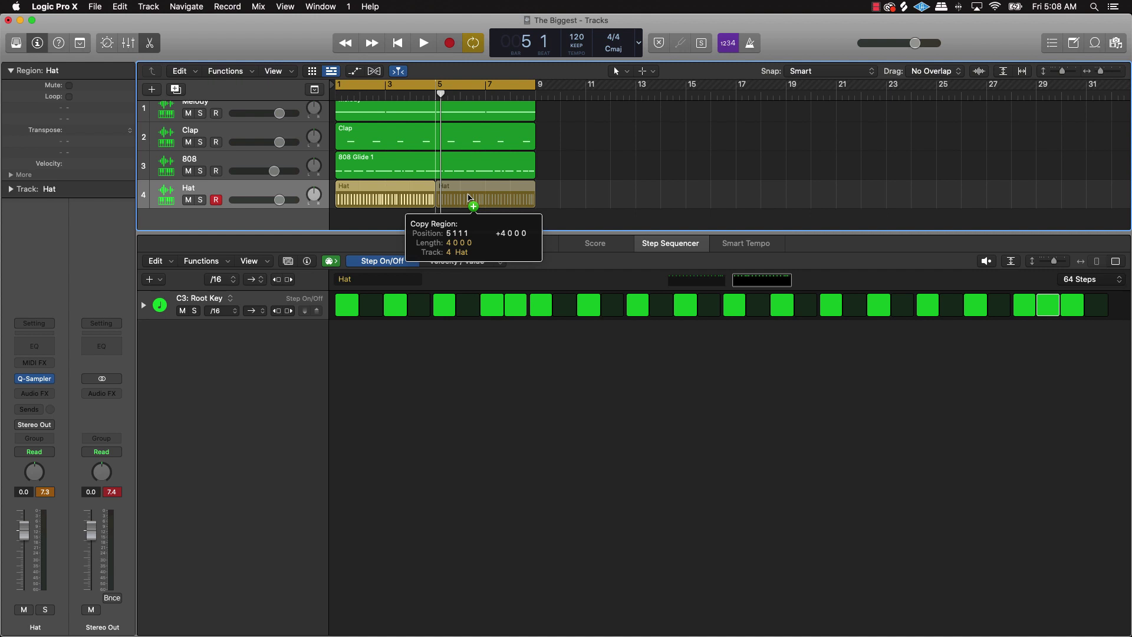
left_click_drag(470, 197, 471, 198)
left_click(542, 195)
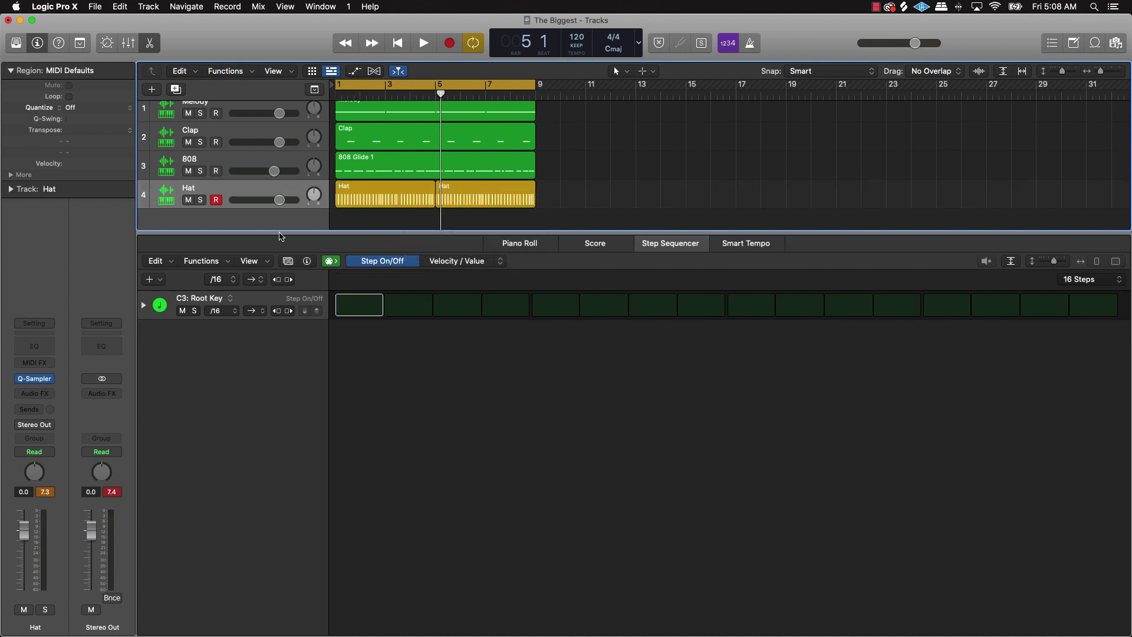
Select both Hat regions and switch the Step Sequencer to Velocity / Value editing
left_click(303, 204)
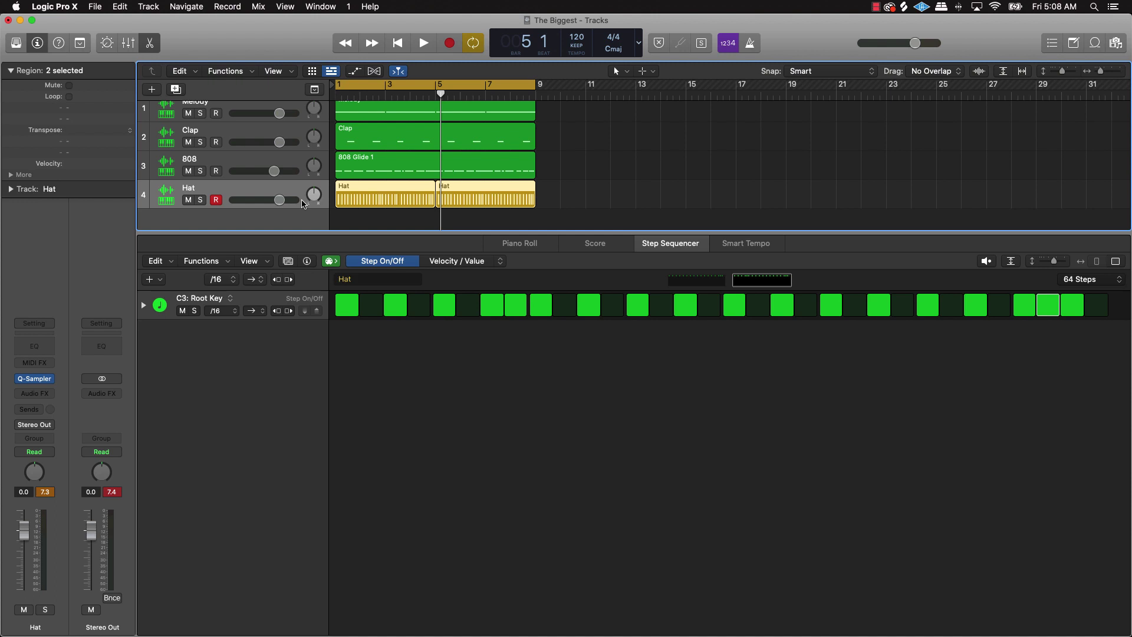
left_click(396, 265)
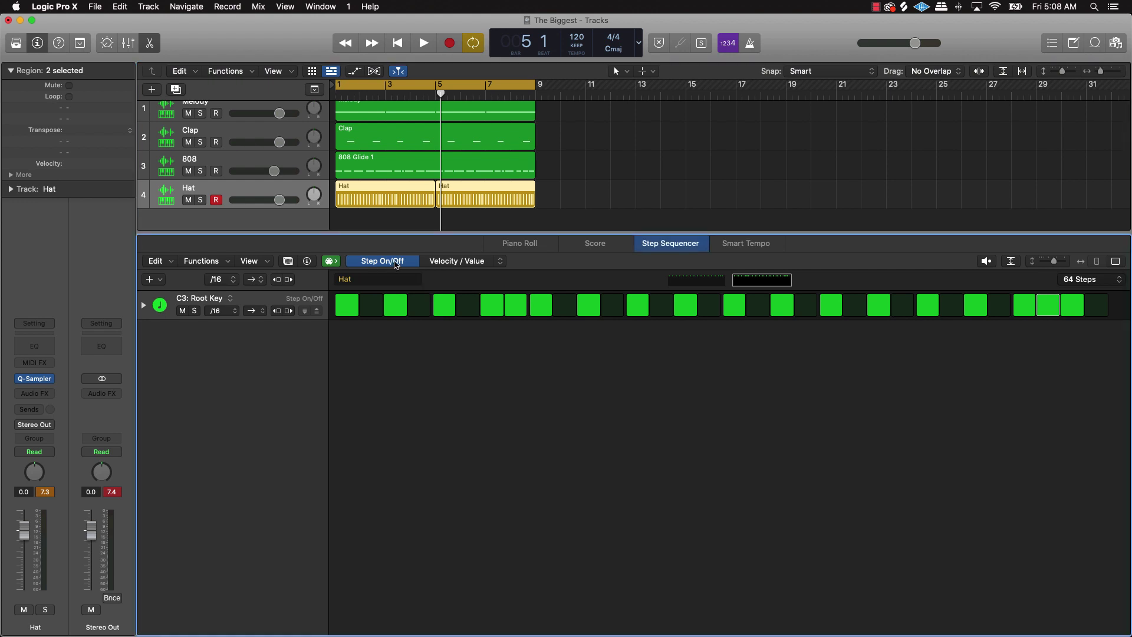
left_click(450, 263)
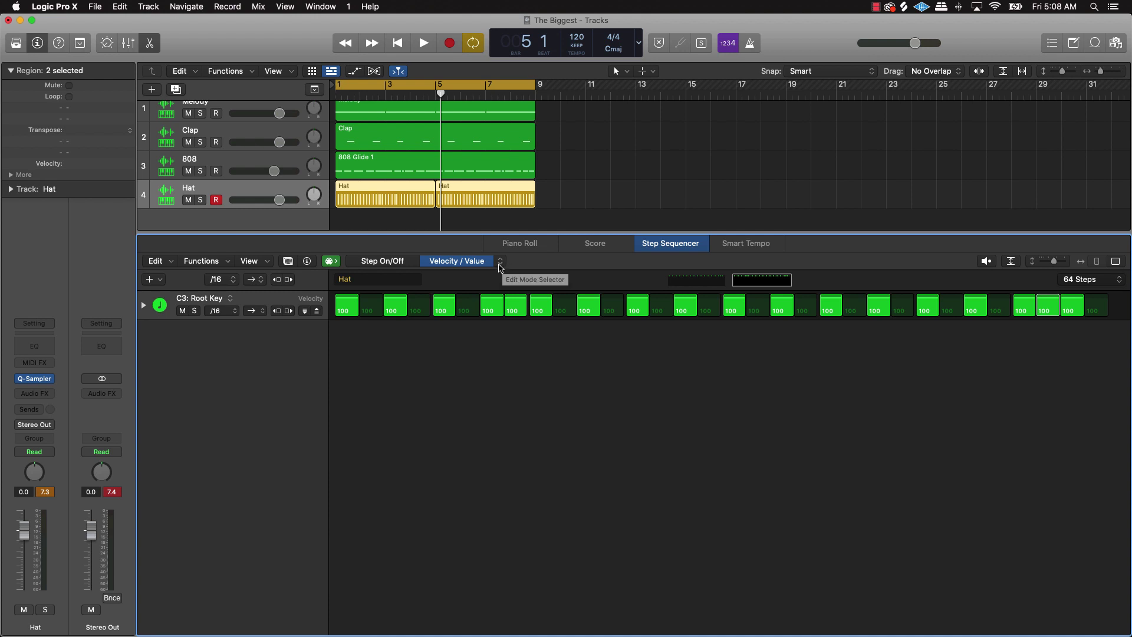
Keep velocity editing and show only the first Hat region's first page of steps
left_click(501, 264)
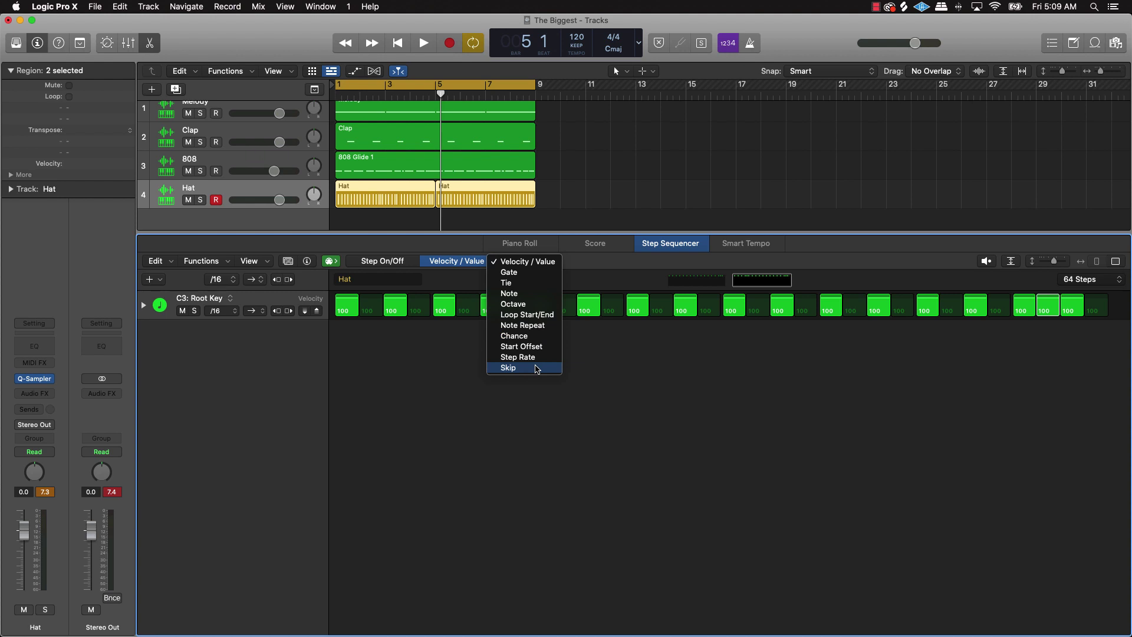
left_click(445, 364)
left_click(496, 261)
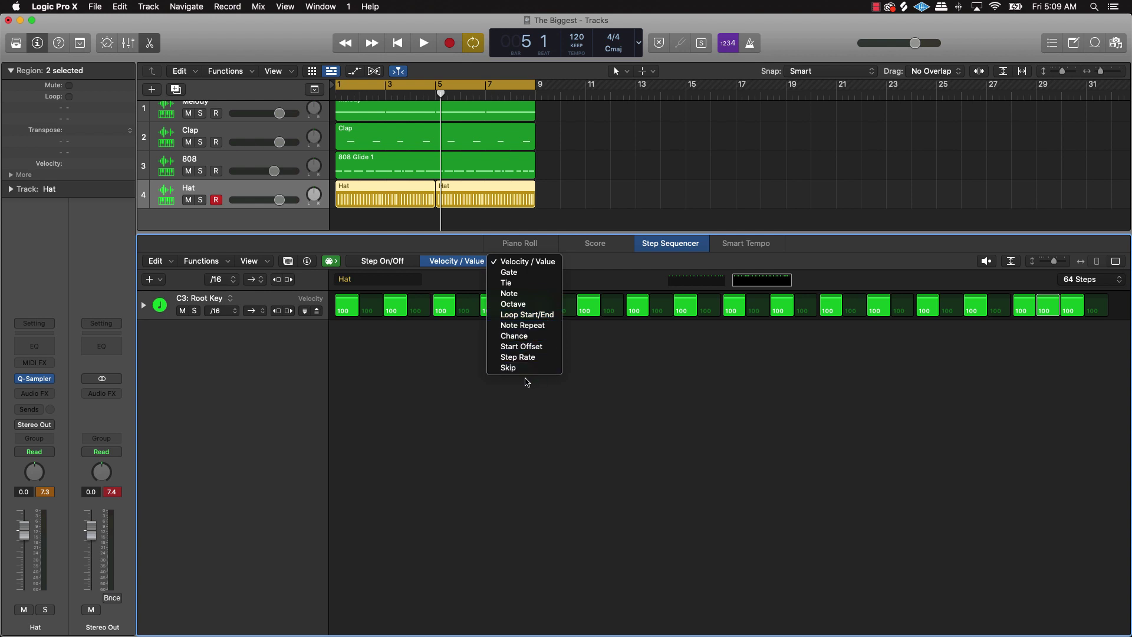
left_click(510, 395)
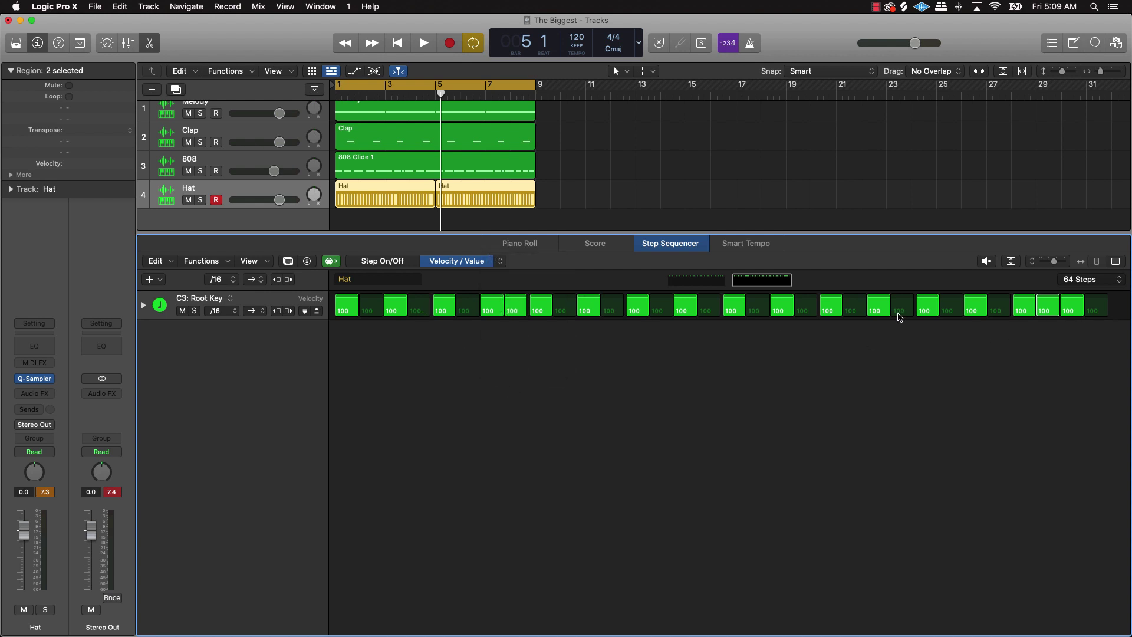
left_click(378, 204)
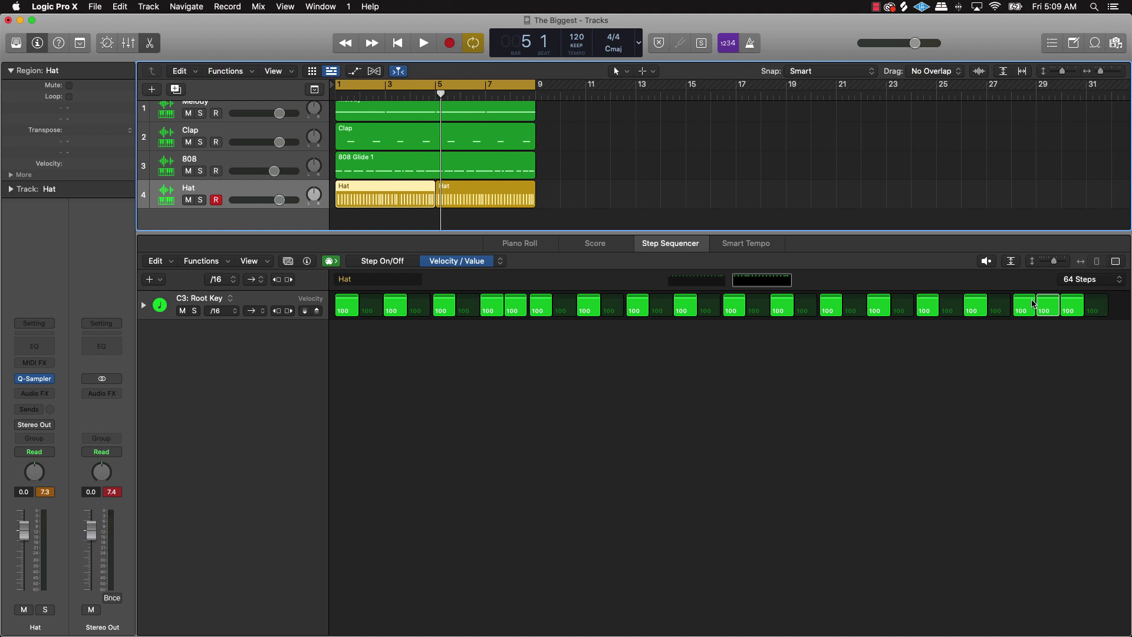
left_click(704, 282)
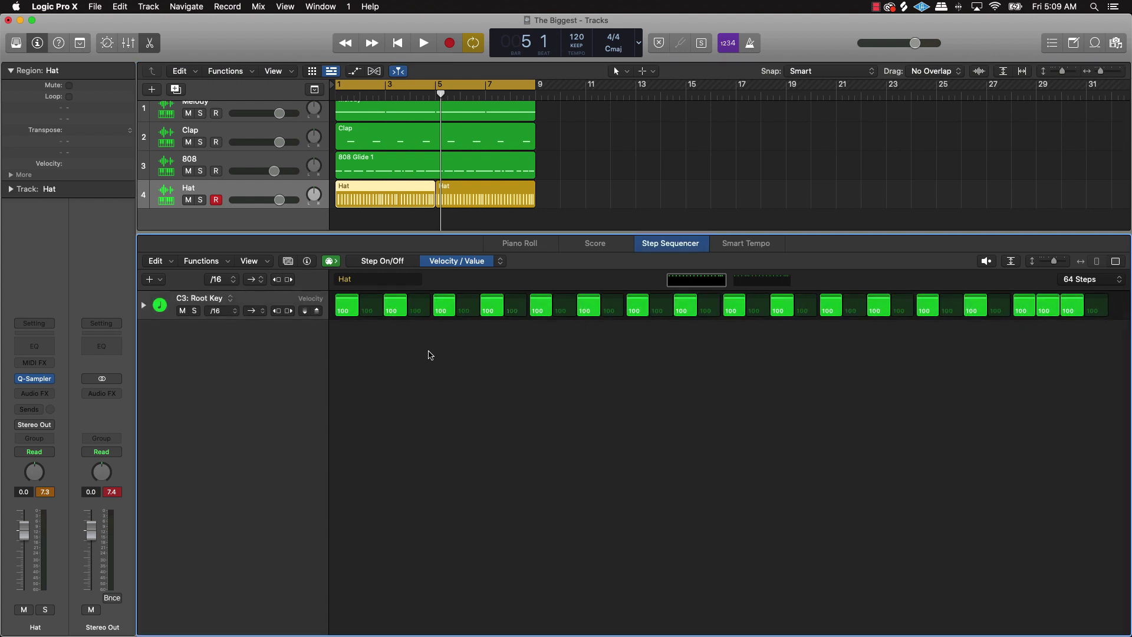
Drag hat velocities down to audition, then settle two hits at 97 and 92
left_click_drag(444, 305, 444, 319)
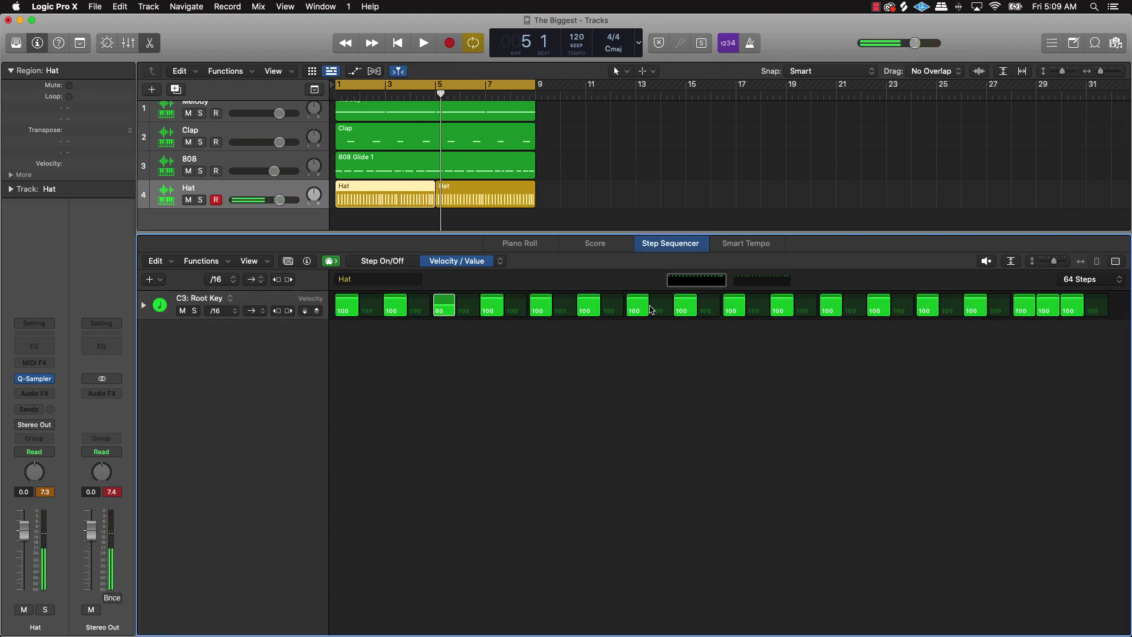
left_click_drag(686, 301, 684, 314)
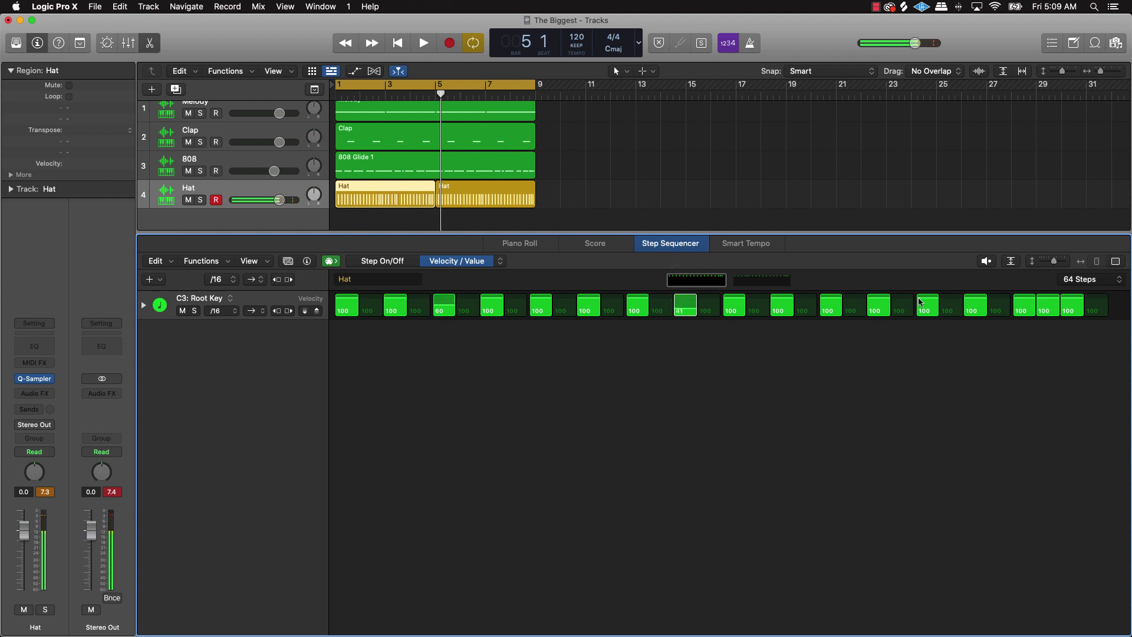
left_click_drag(927, 301, 927, 314)
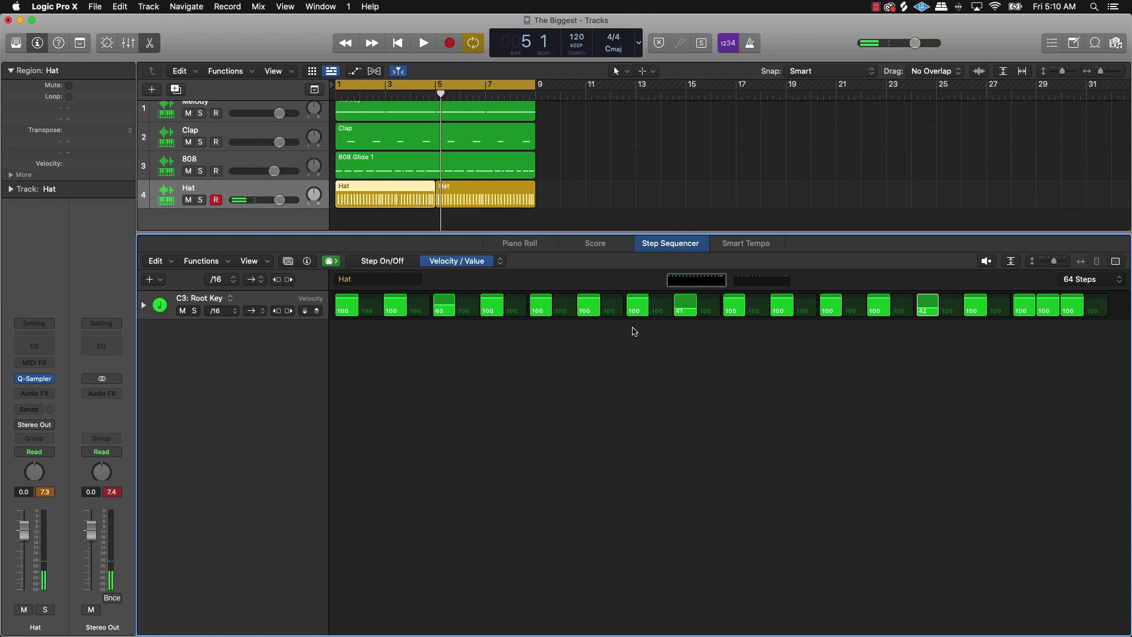
key("space")
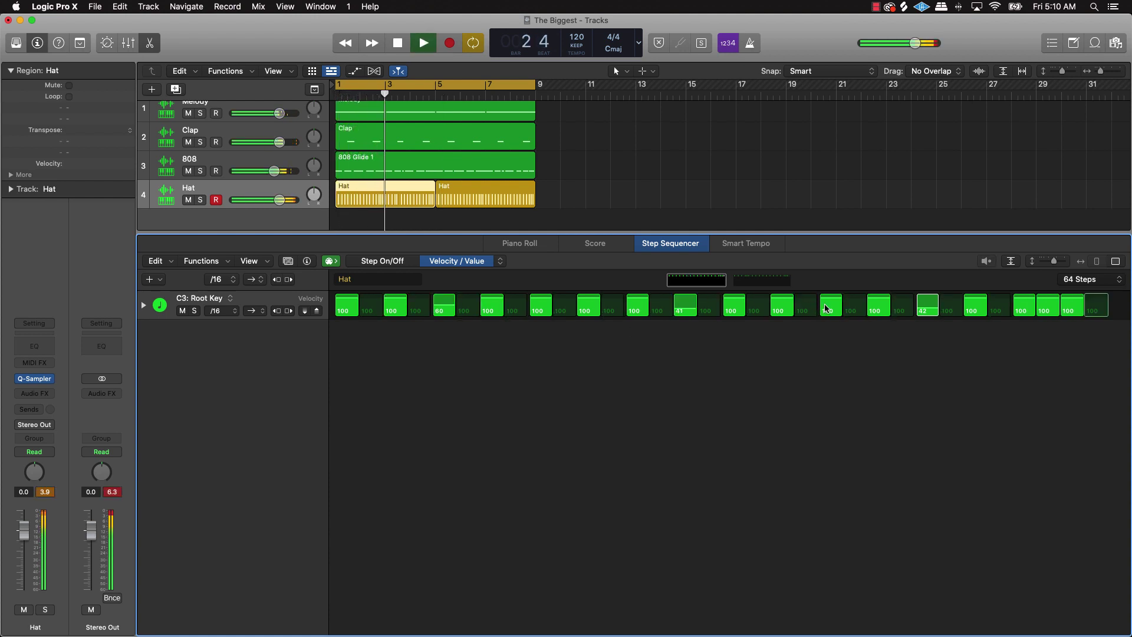
key("space")
left_click_drag(927, 311, 929, 302)
left_click_drag(686, 311, 687, 301)
left_click_drag(444, 309, 445, 301)
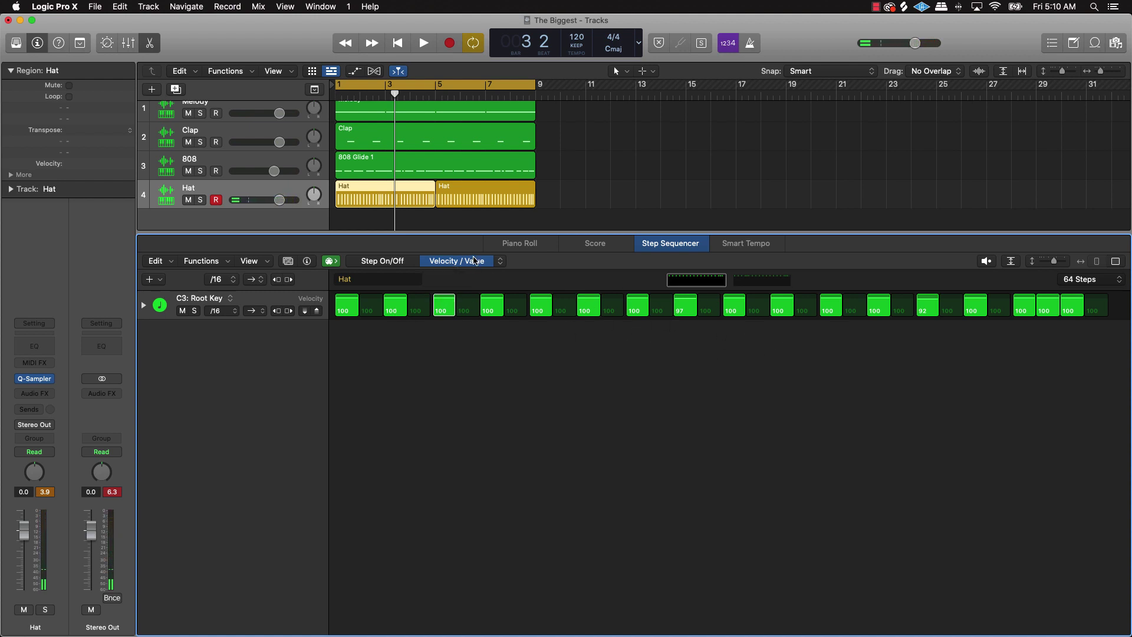
left_click(501, 261)
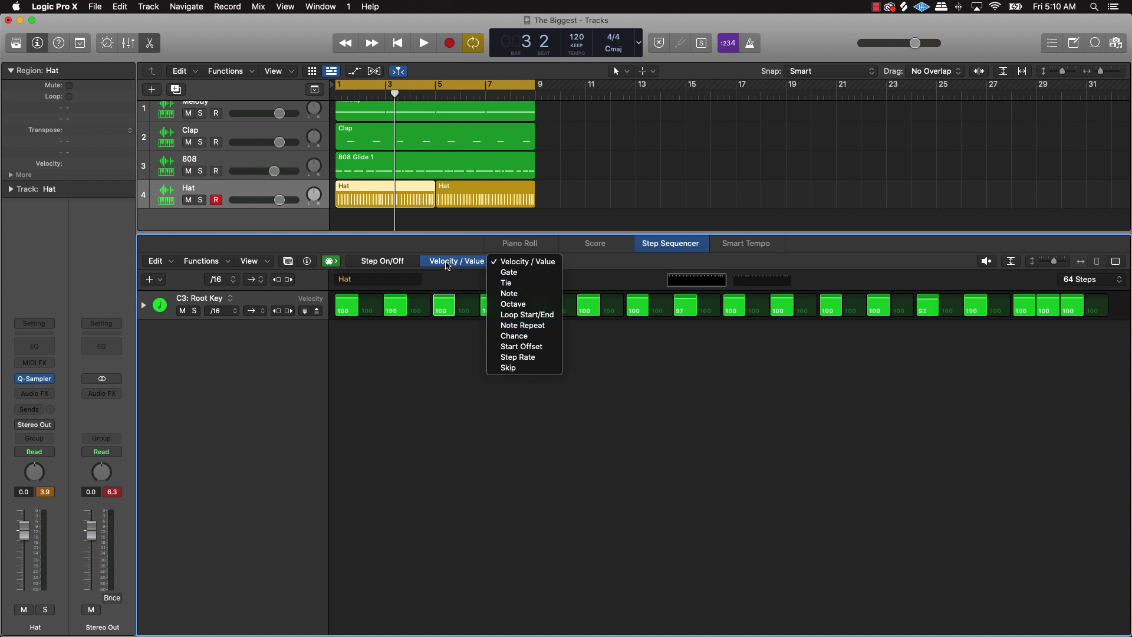
Switch to Note Repeat and give the second hat a roll and a late hat 3 repeats
left_click(522, 326)
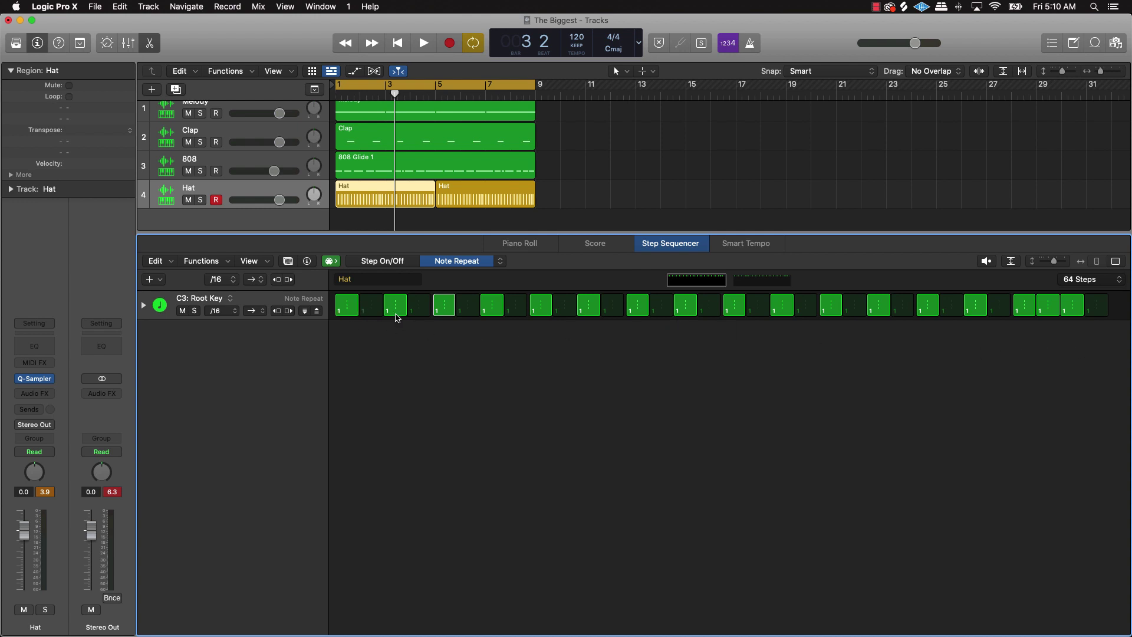
left_click_drag(396, 313, 405, 261)
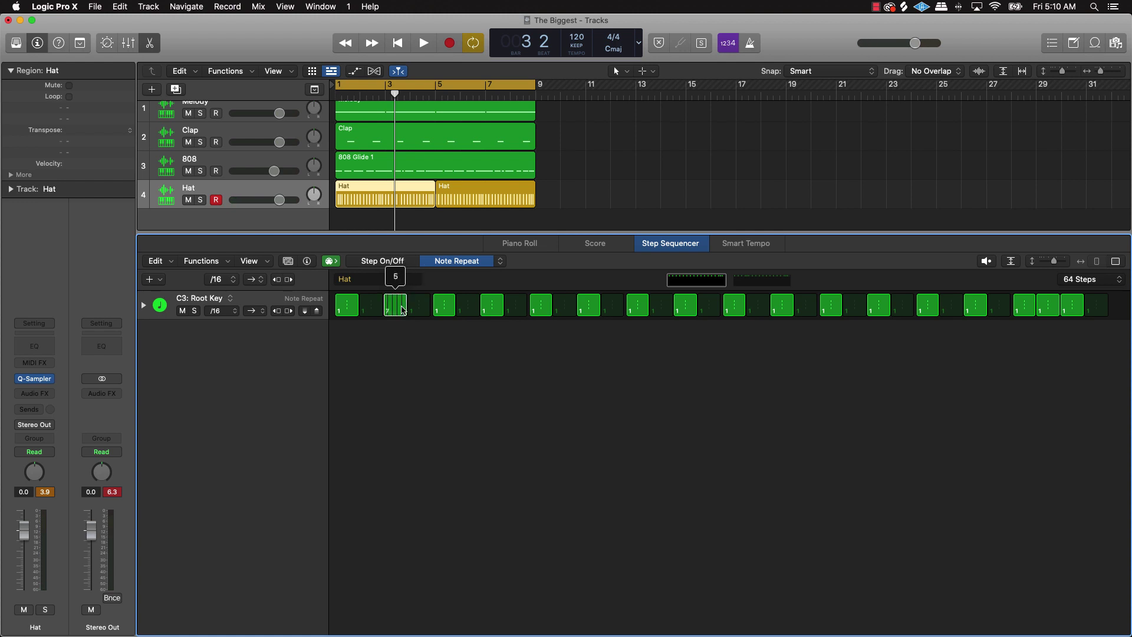
mouse_move(397, 308)
left_mouse_down()
mouse_move(401, 324)
mouse_move(401, 313)
left_mouse_up()
key("space")
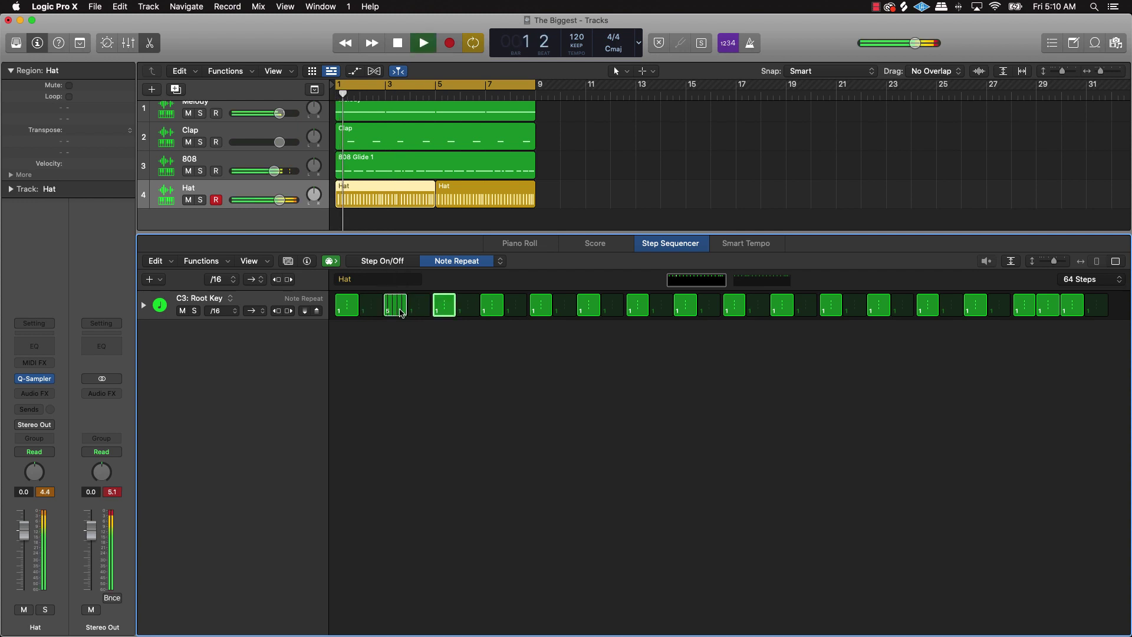
key("space")
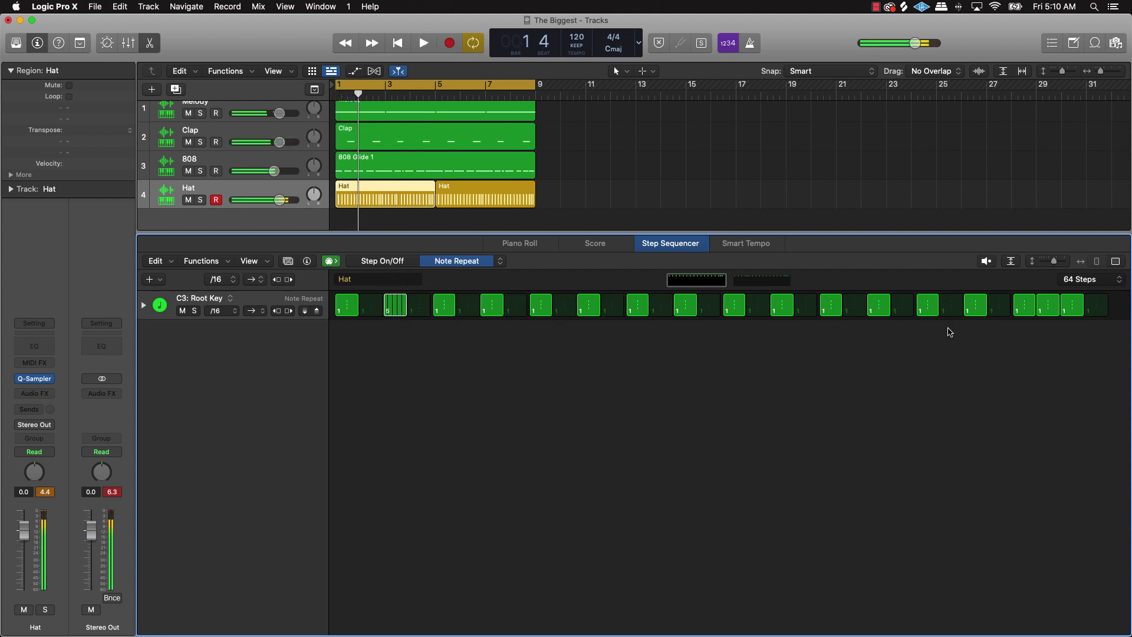
left_click_drag(1051, 317, 1070, 298)
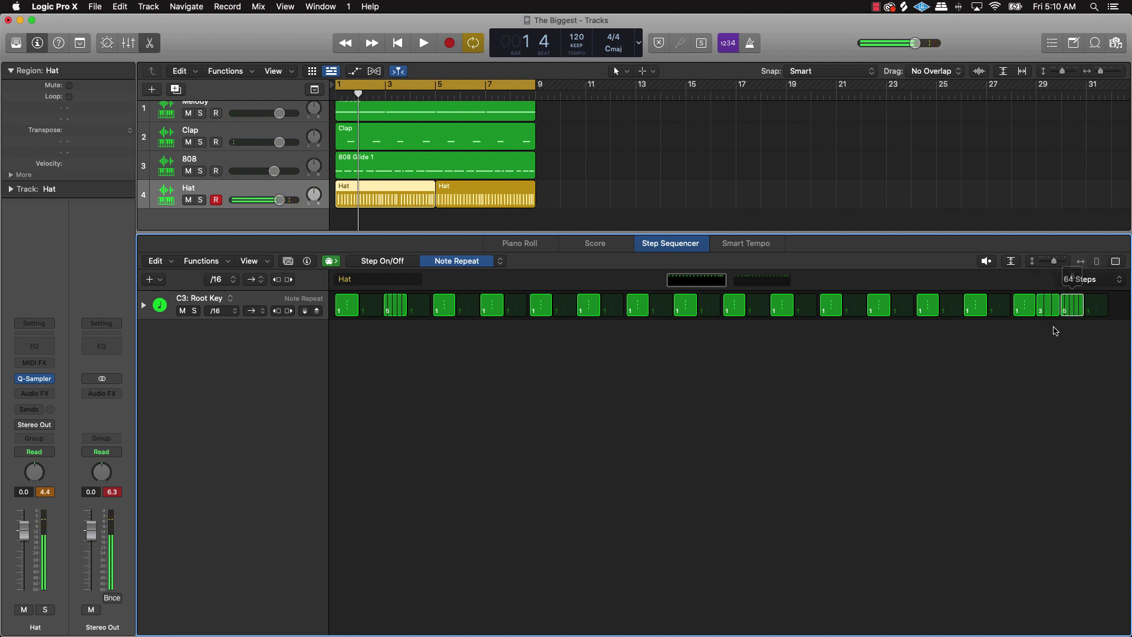
key("space")
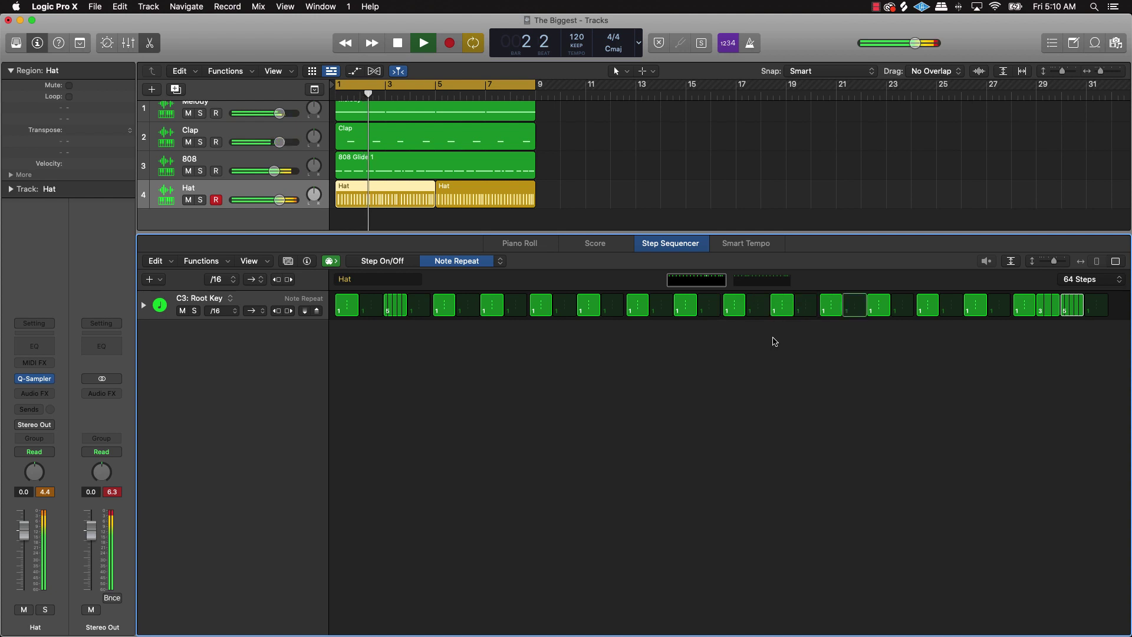
key("space")
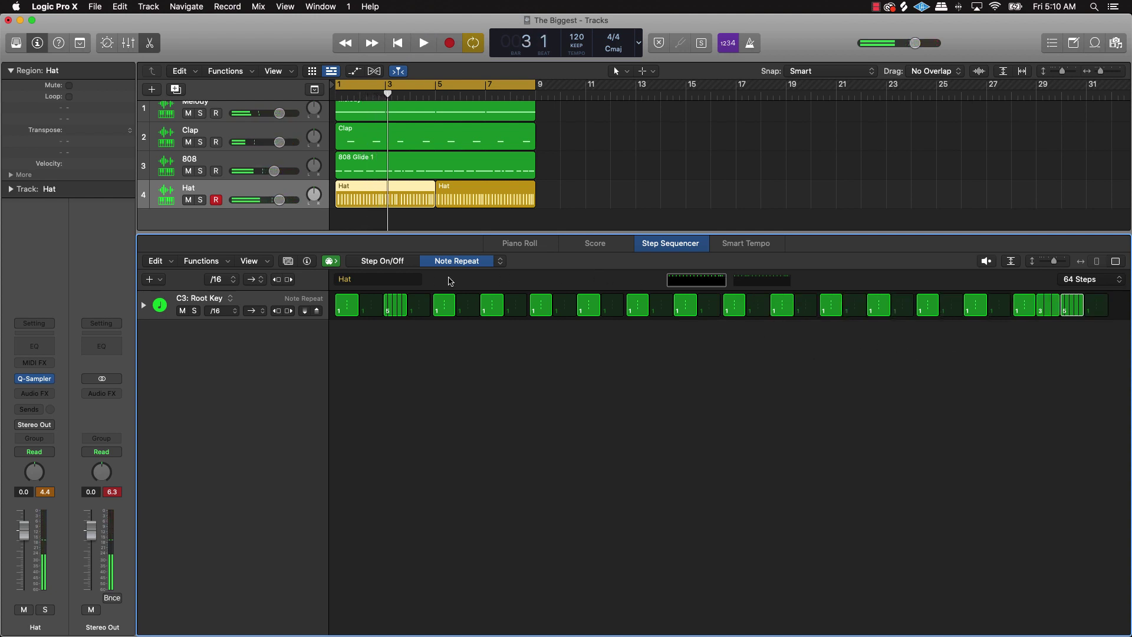
left_click(500, 262)
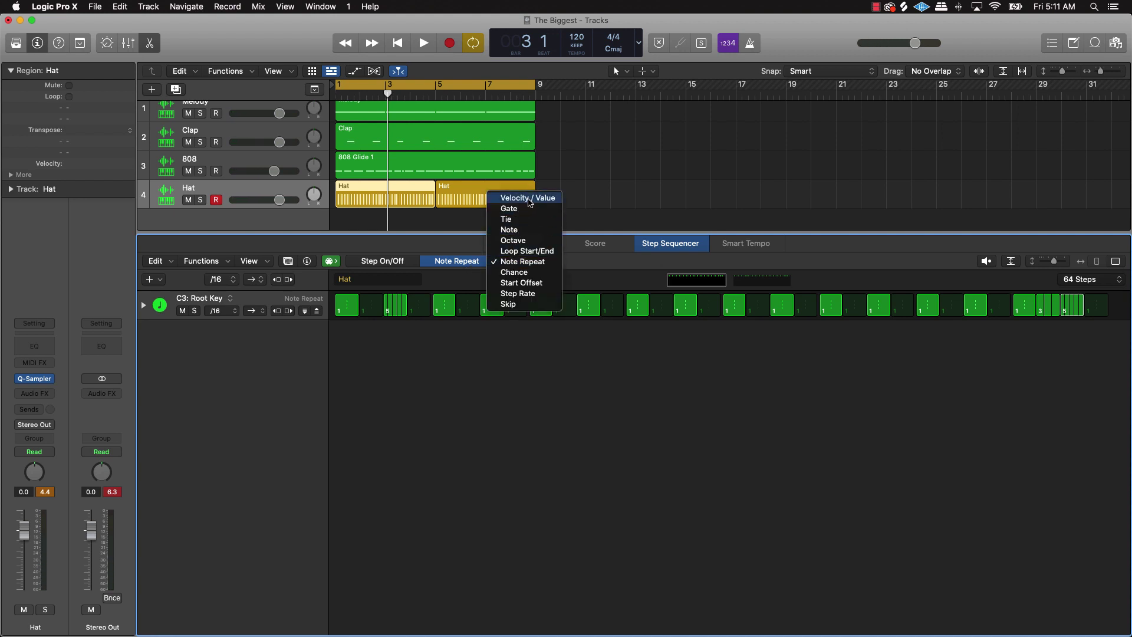
Back in velocity editing, soften the final rolled hats to values like 83 and 21
left_click(526, 200)
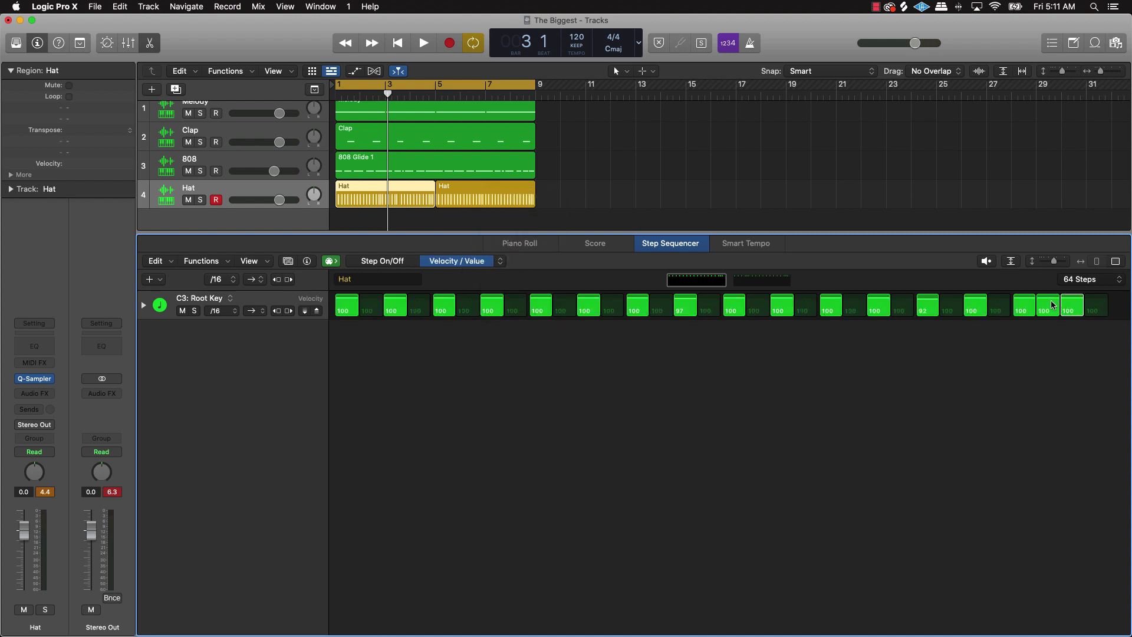
mouse_move(1053, 304)
left_mouse_down()
mouse_move(1070, 312)
mouse_move(1048, 299)
left_mouse_up()
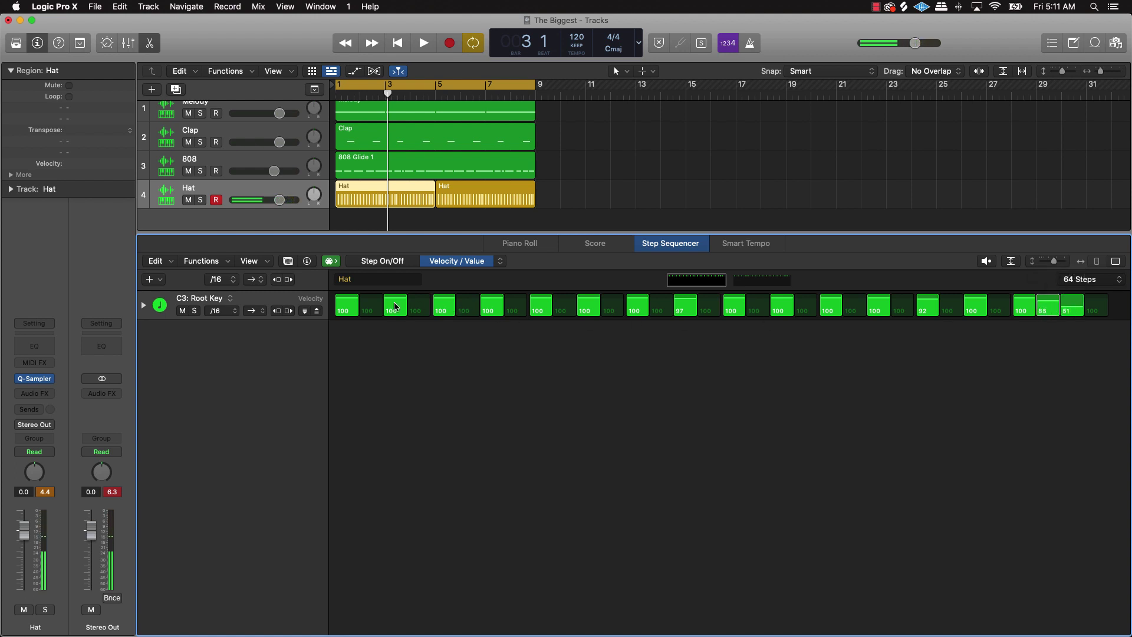
mouse_move(434, 301)
left_mouse_down()
mouse_move(440, 313)
mouse_move(406, 314)
left_mouse_up()
key("space")
key("space")
key("space")
key("space")
key("space")
key("space")
key("space")
key("space")
key("space")
key("space")
key("space")
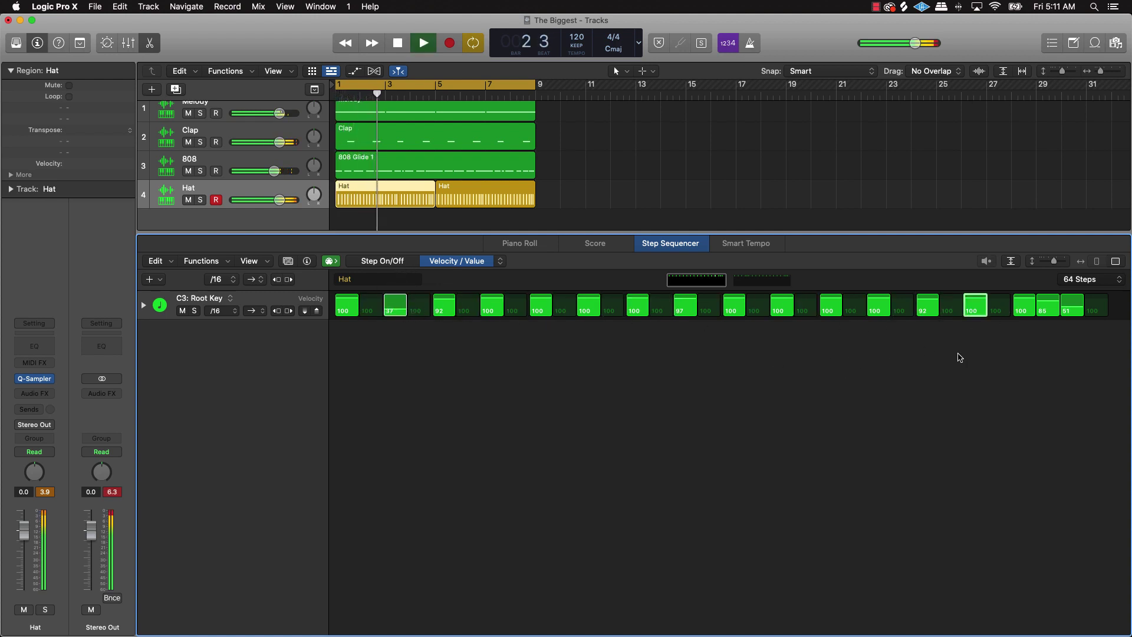
key("space")
left_click_drag(1075, 312, 1053, 305)
key("space")
key("Return")
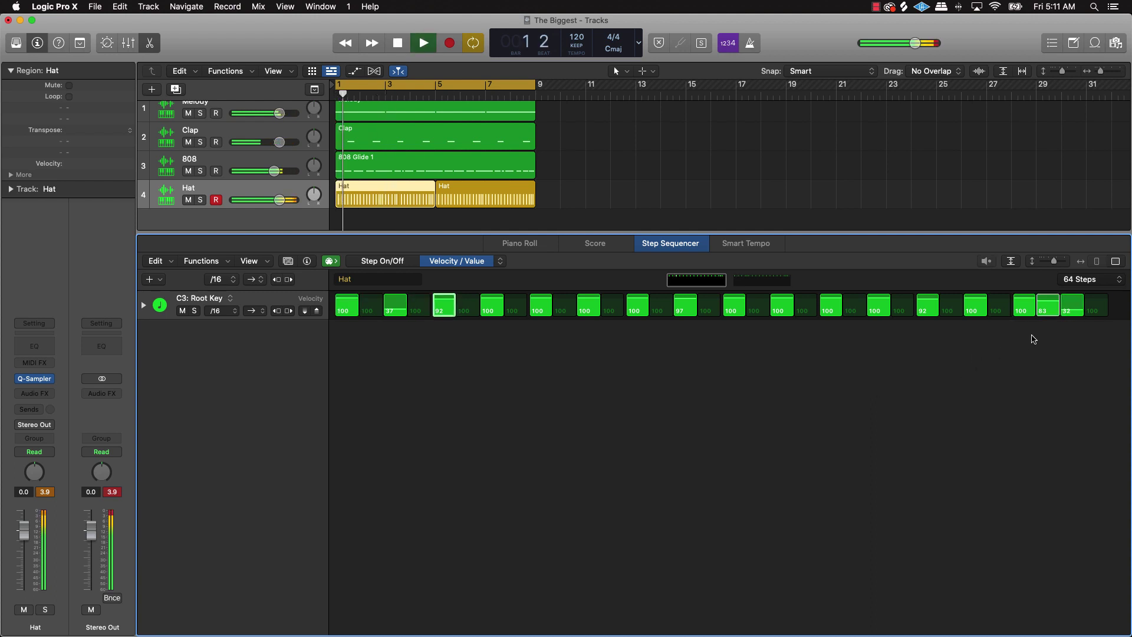
left_click_drag(1083, 312, 1079, 319)
key("space")
Lower the second hat's velocity to 39 and audition playback from bar 2
left_click_drag(400, 313, 404, 318)
key("space")
key("space")
key("space")
key("space")
key("space")
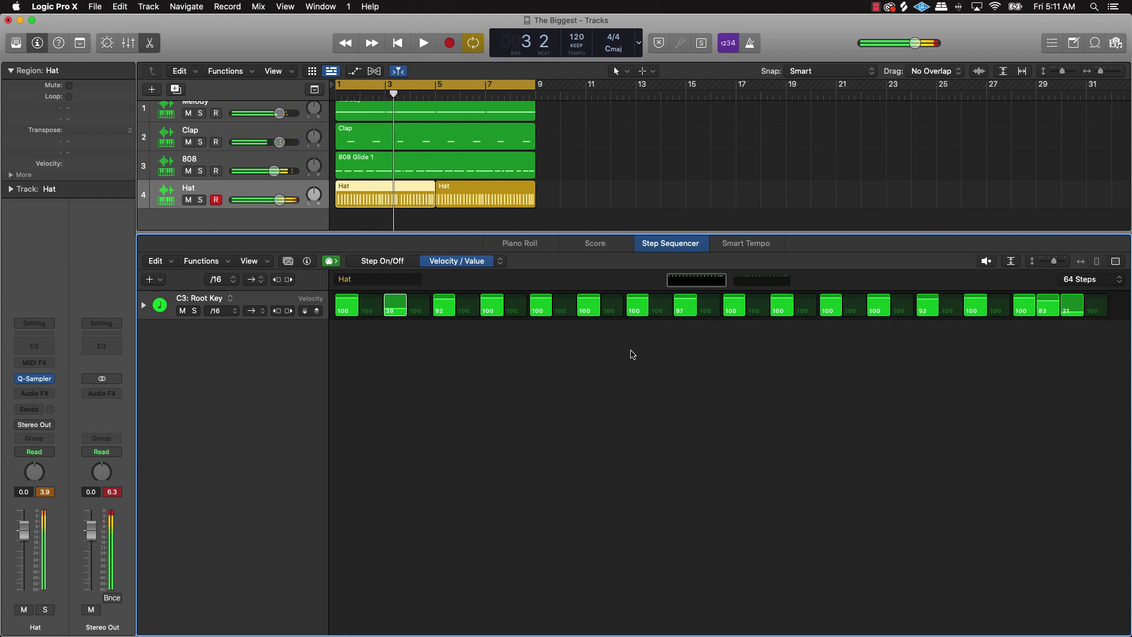
key("space")
key("space")
key("space")
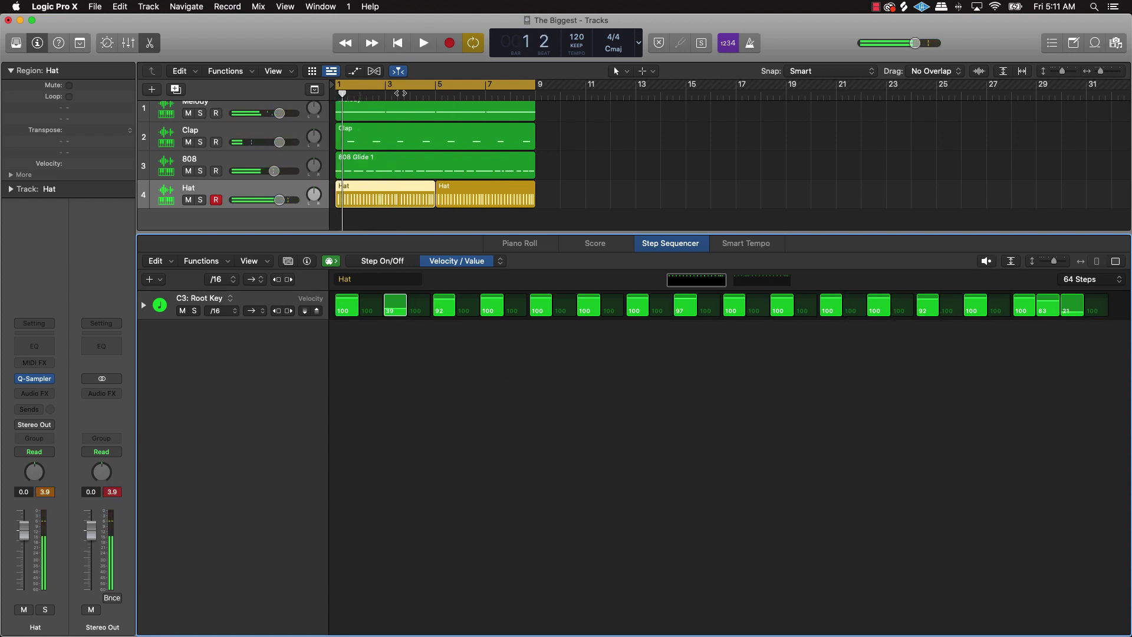
left_click(402, 94)
mouse_move(402, 94)
left_mouse_down()
mouse_move(357, 97)
mouse_move(382, 87)
left_mouse_up()
key("space")
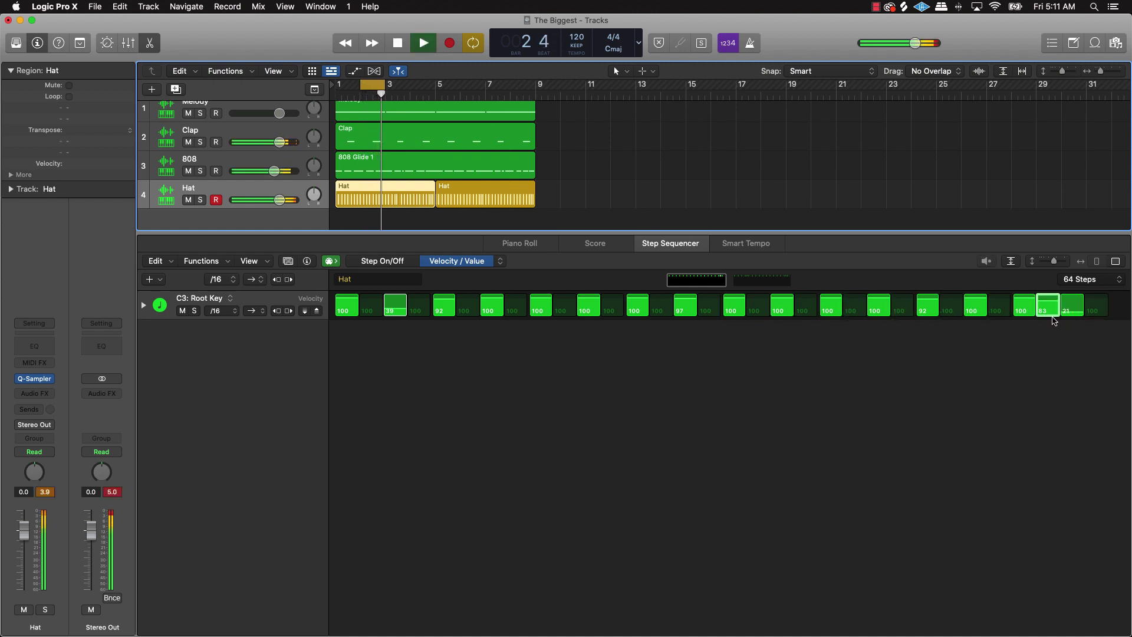
key("space")
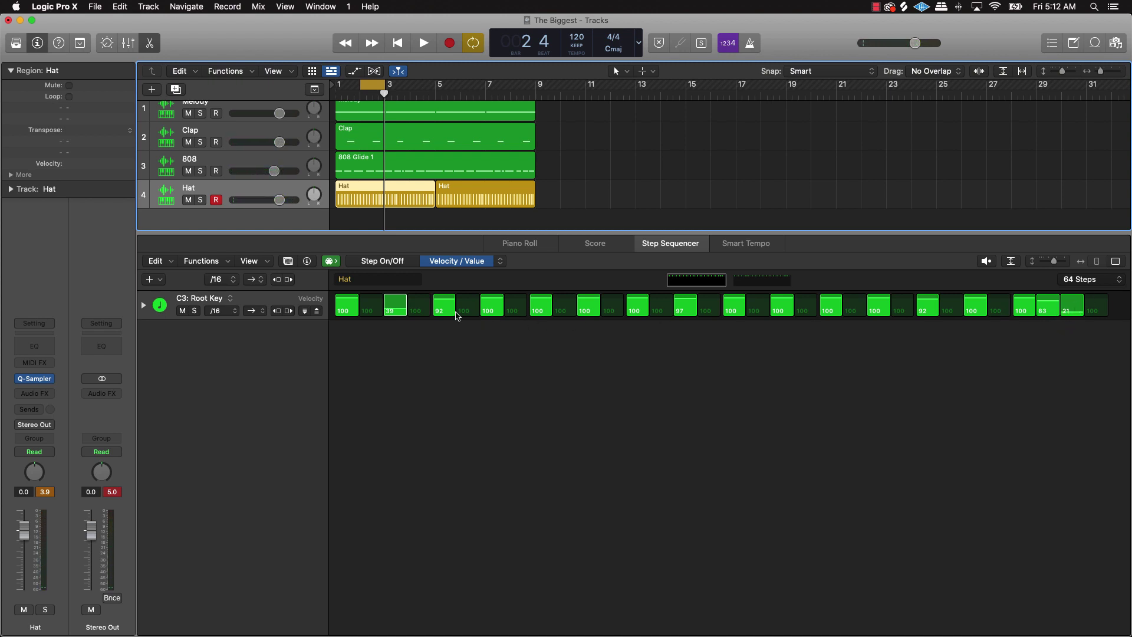
left_click(496, 265)
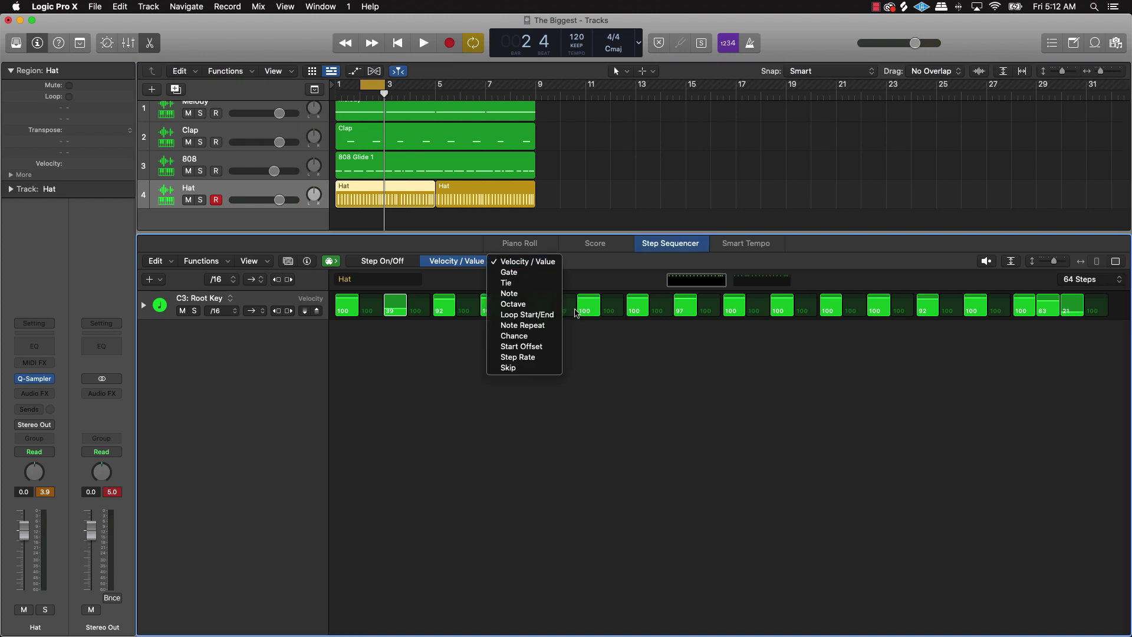
In Octave mode, drop one hi-hat step from octave 3 to 2 and loop the opening bars
left_click(533, 305)
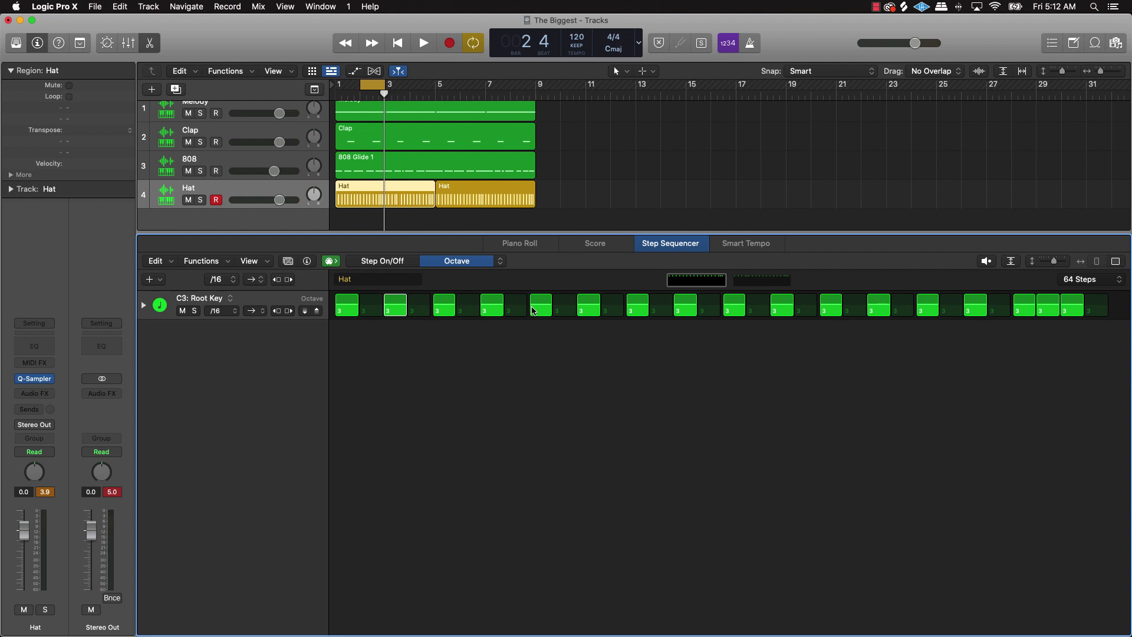
left_click(784, 308)
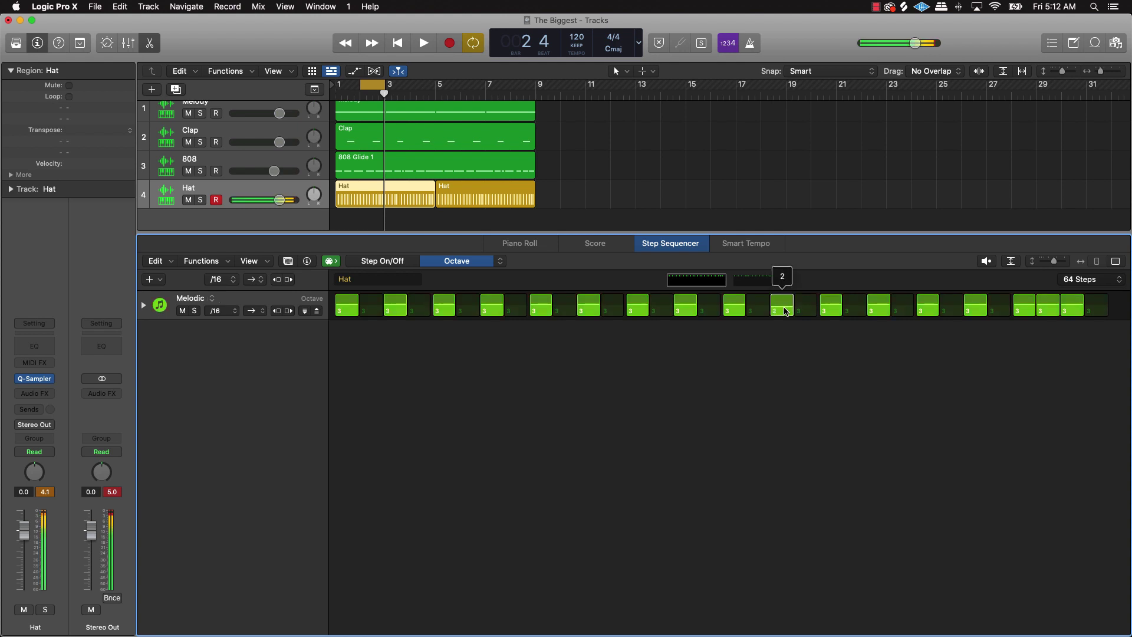
left_click(547, 311)
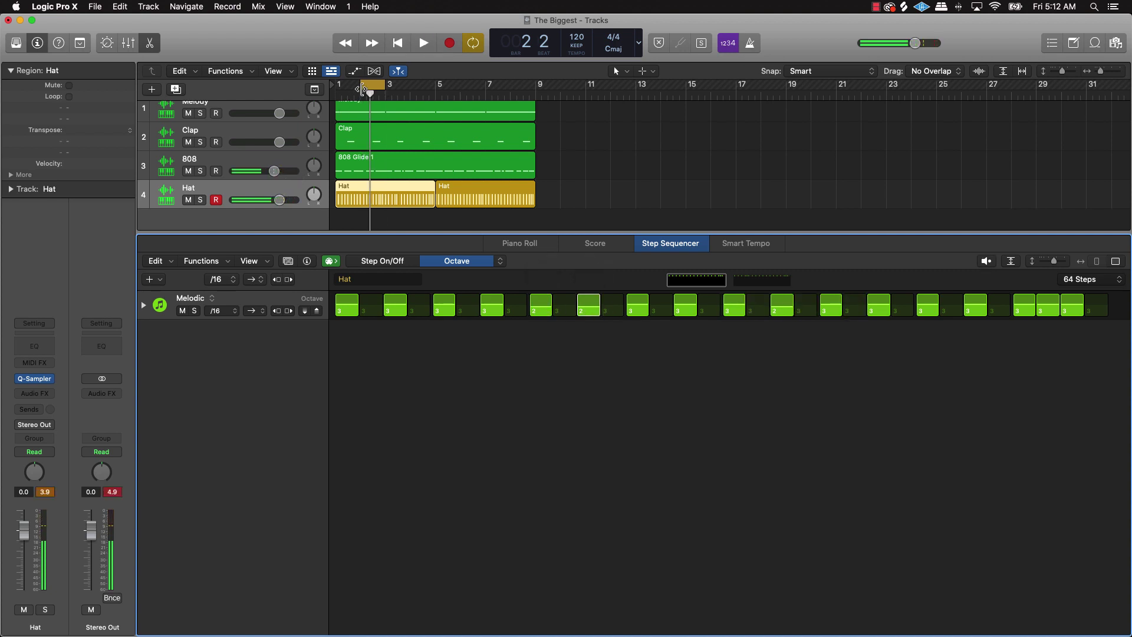
left_click_drag(361, 89, 387, 88)
key("space")
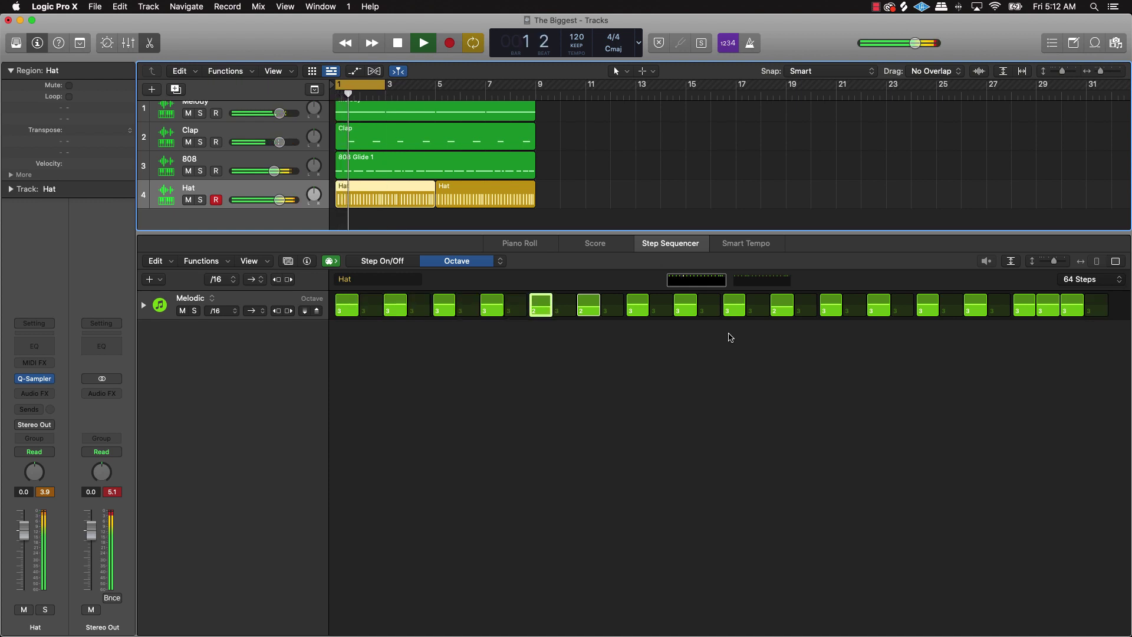
Restore one step to octave 3 and drop another to octave 2, auditioning the pattern
left_click(780, 305)
key("space")
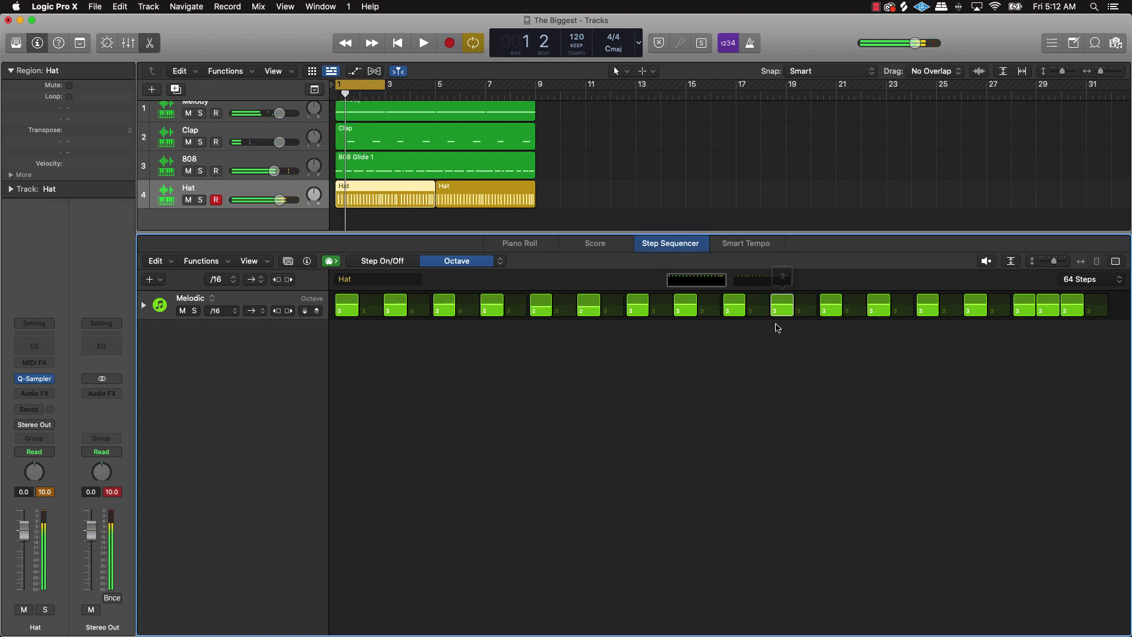
key("space")
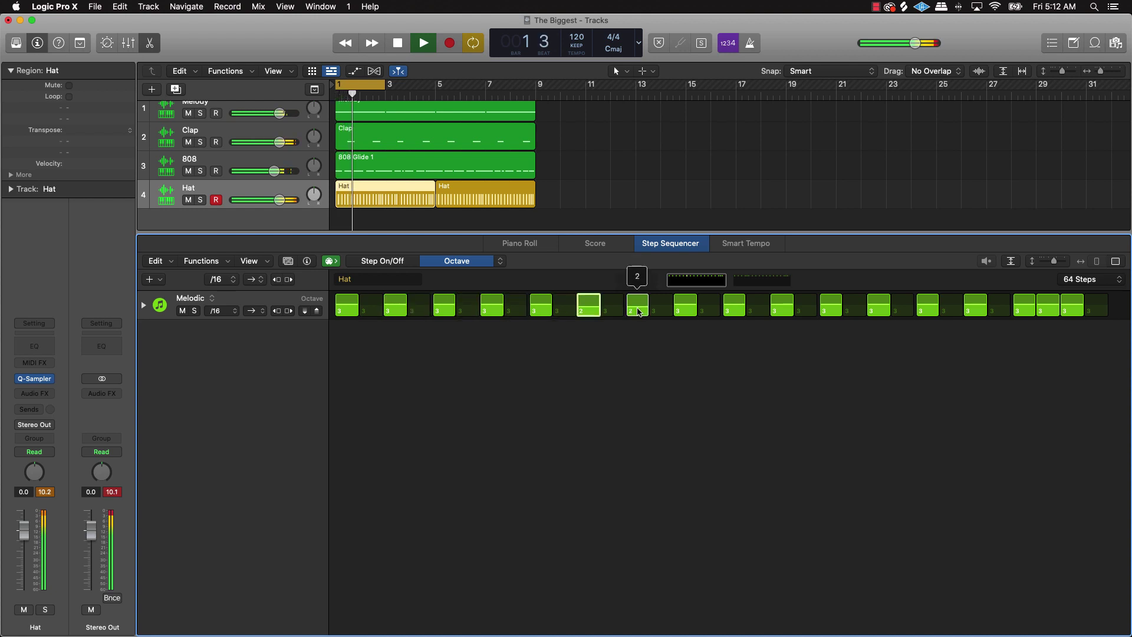
left_click_drag(637, 308, 641, 311)
key("space")
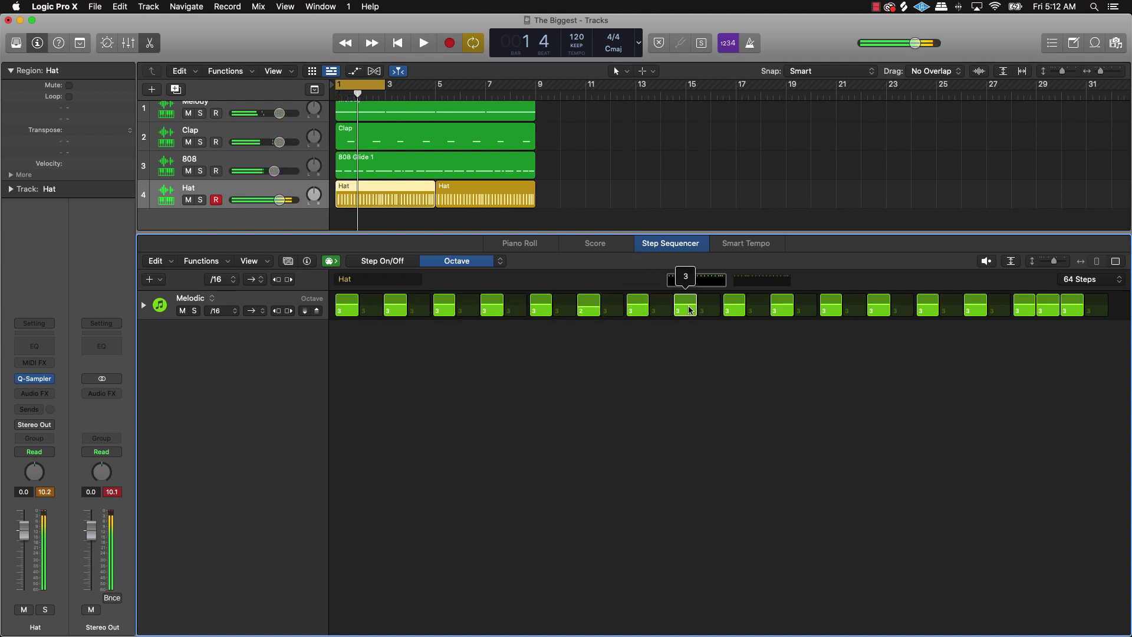
key("space")
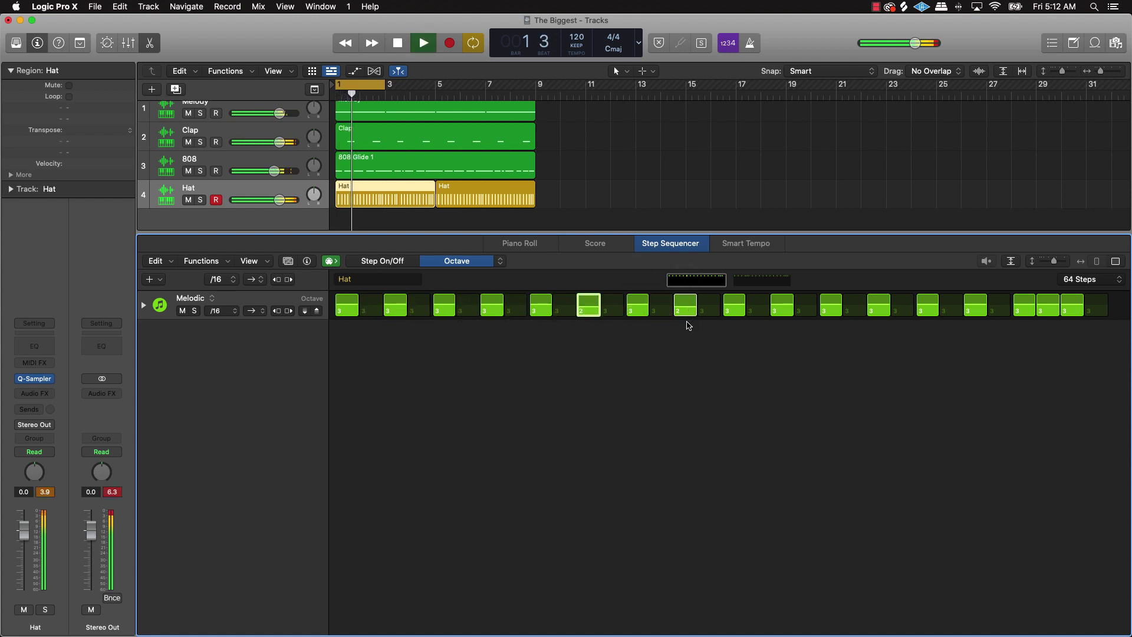
key("space")
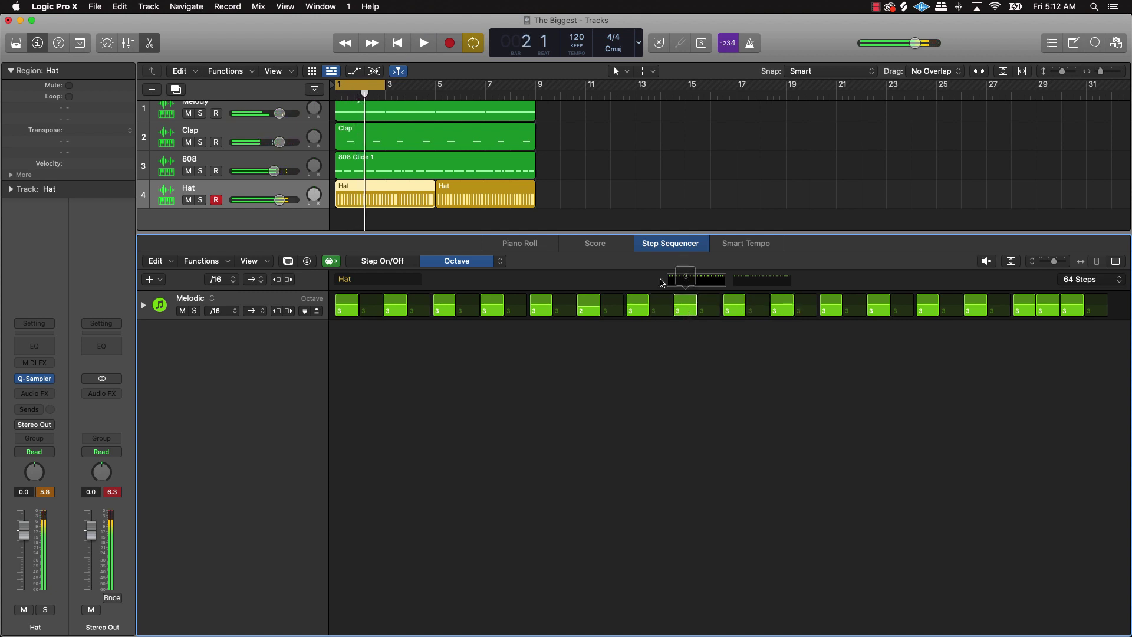
left_click(495, 263)
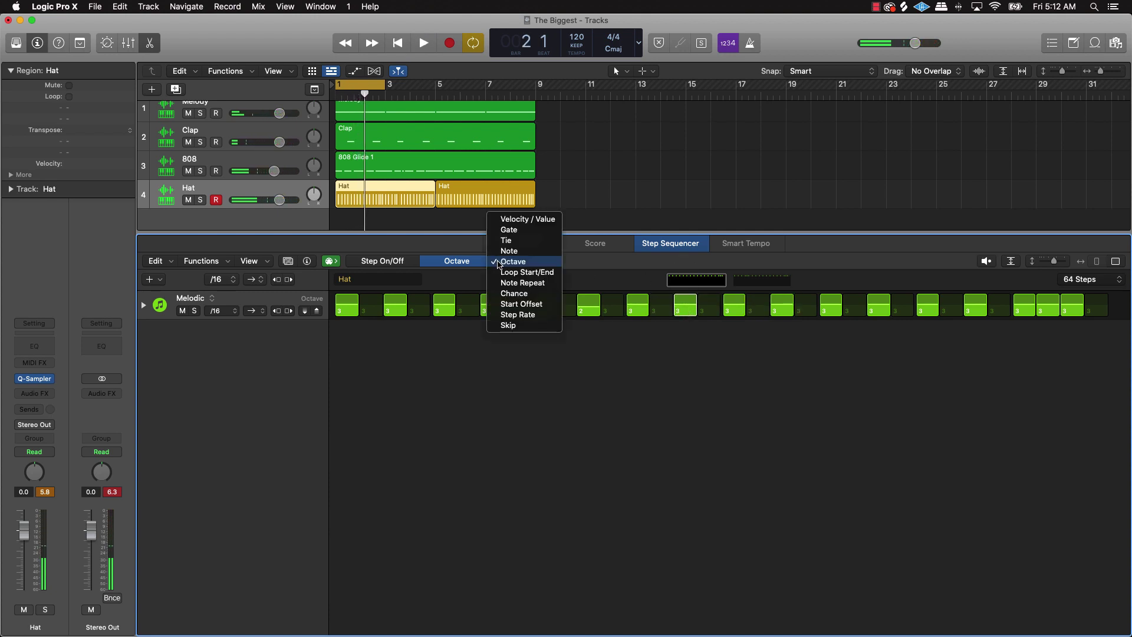
Switch to Skip mode and mark several steps on the first page to skip
left_click(523, 326)
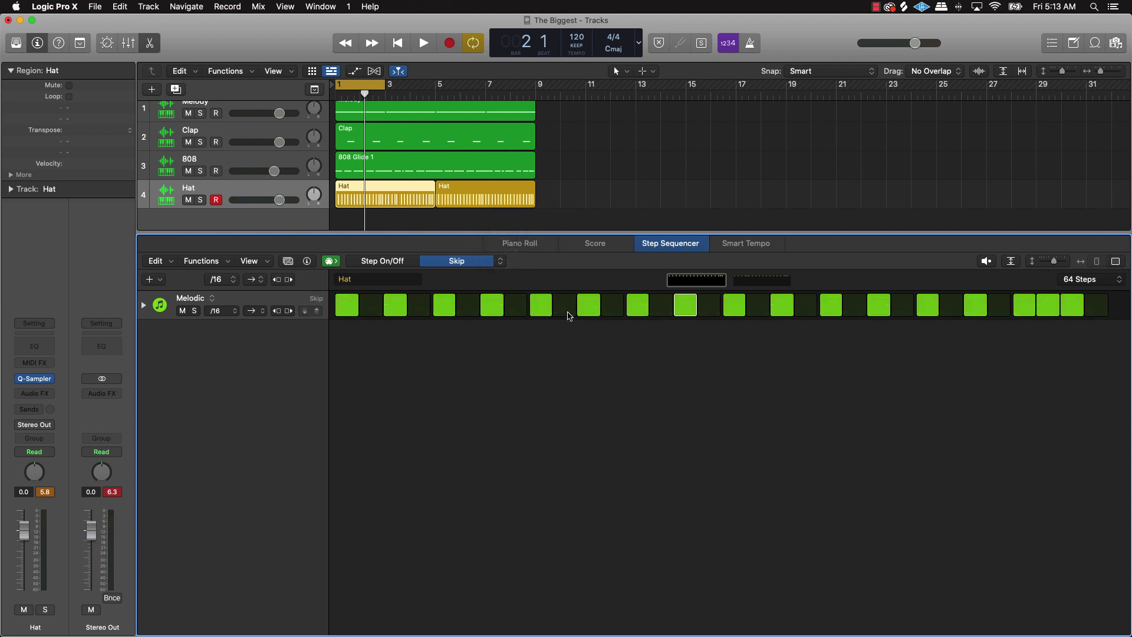
left_click(565, 306)
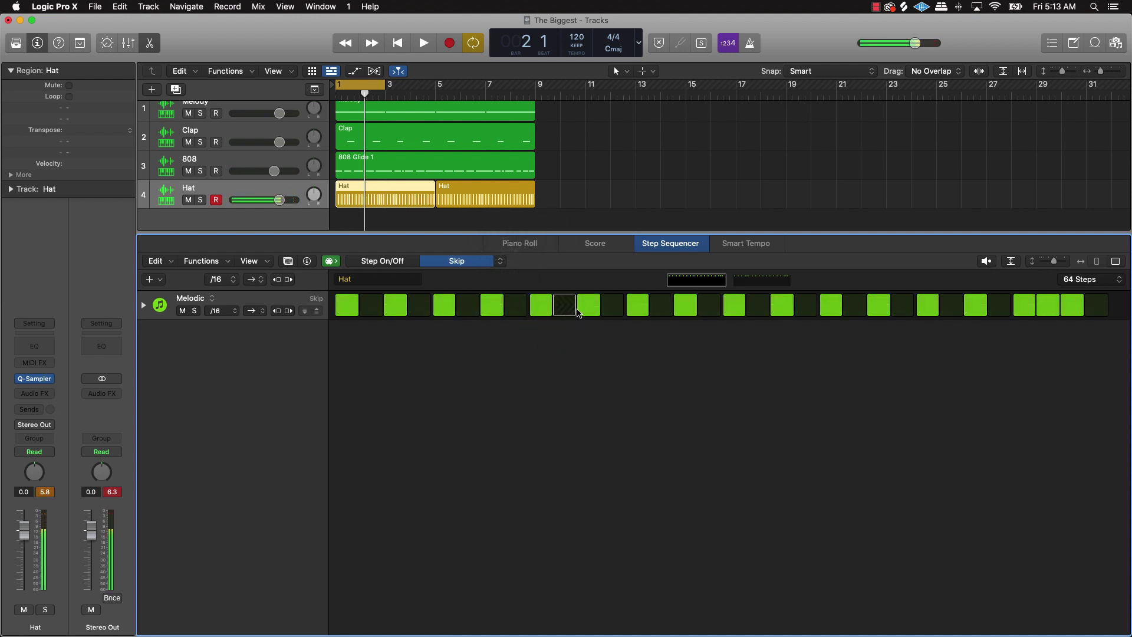
left_click(661, 307)
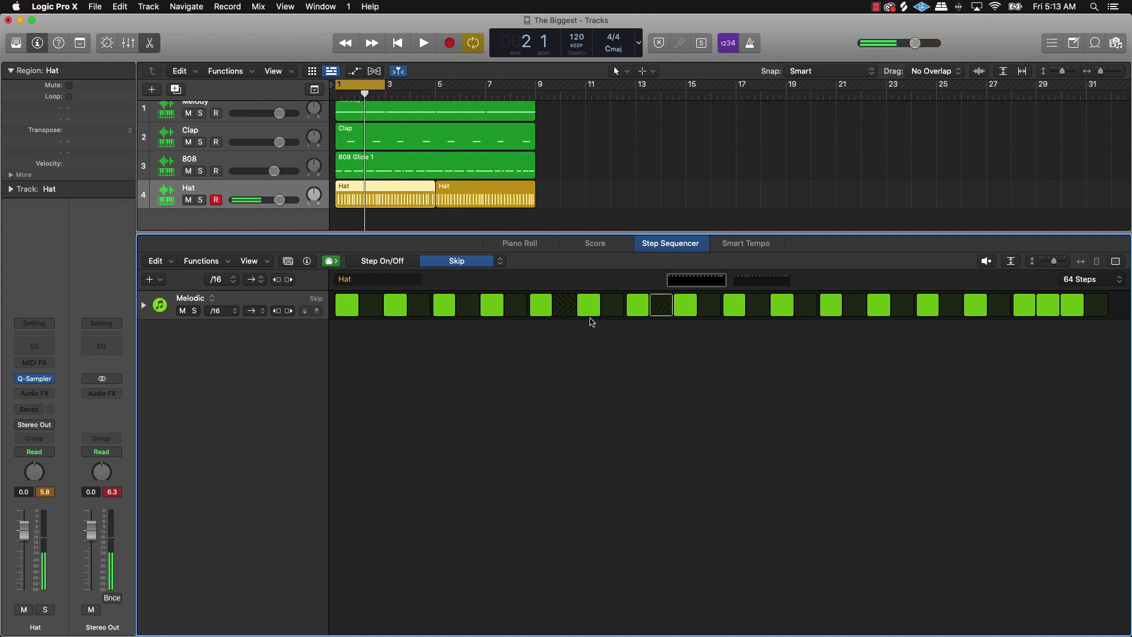
key("space")
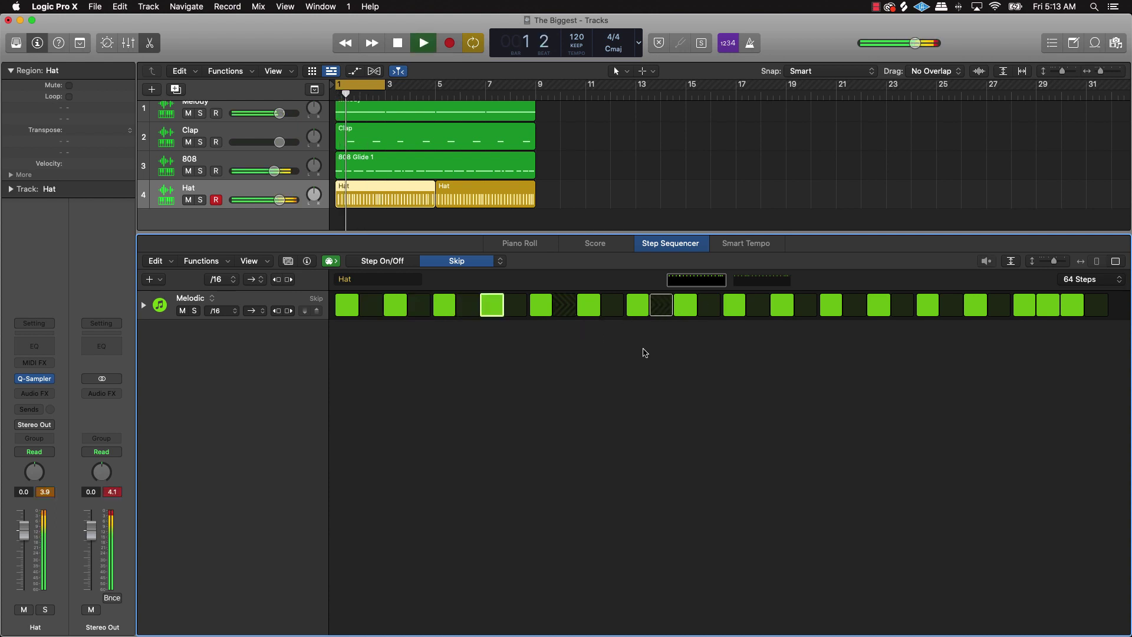
key("space")
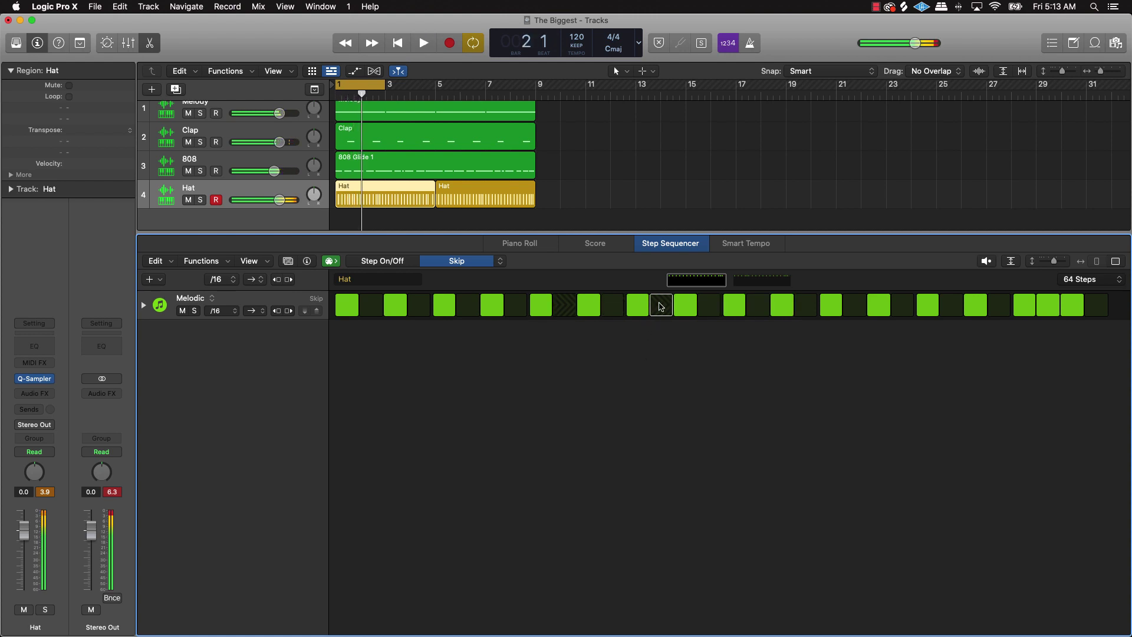
left_click(575, 308)
left_click(808, 304)
left_click(899, 305)
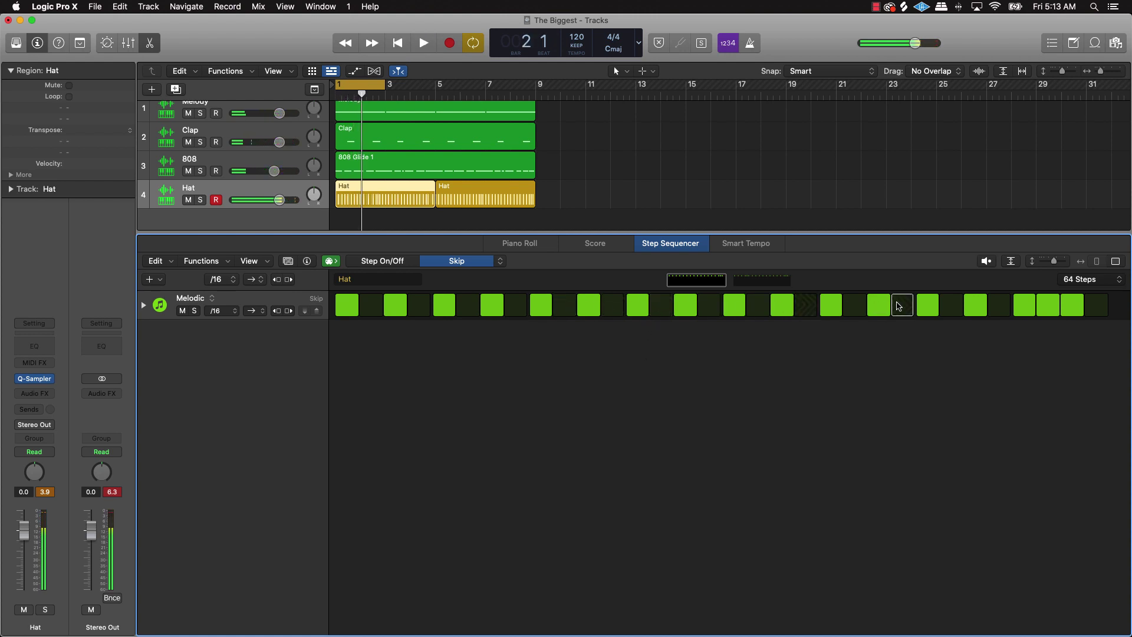
key("space")
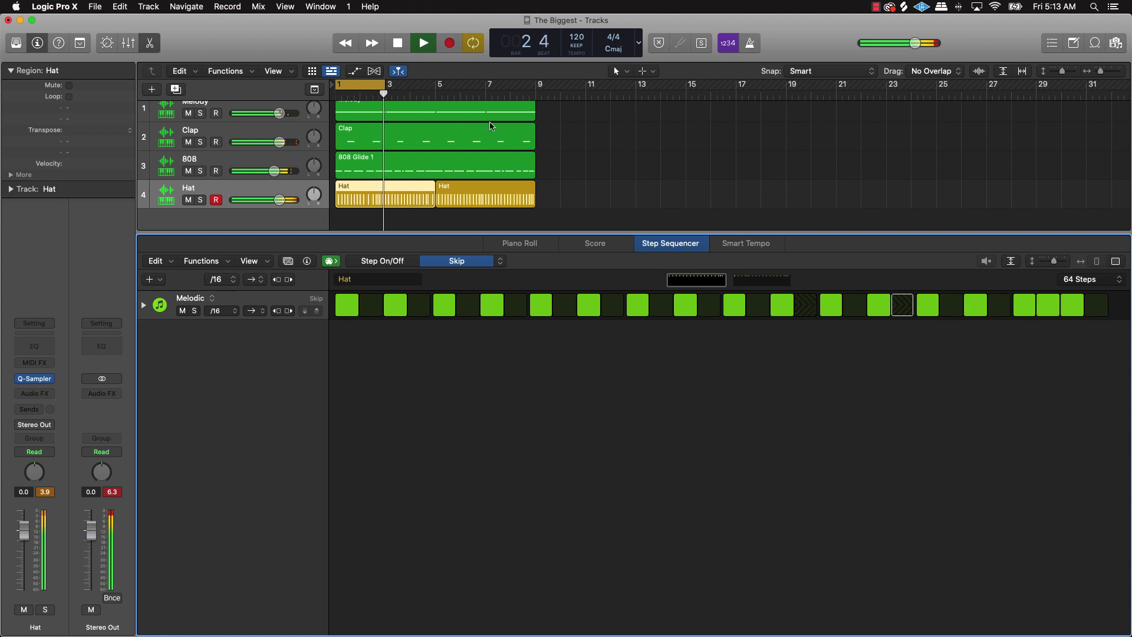
key("space")
Extend the loop to bar 5 and mark further empty steps on the next page to skip
left_click_drag(384, 85, 435, 85)
key("space")
left_click(761, 279)
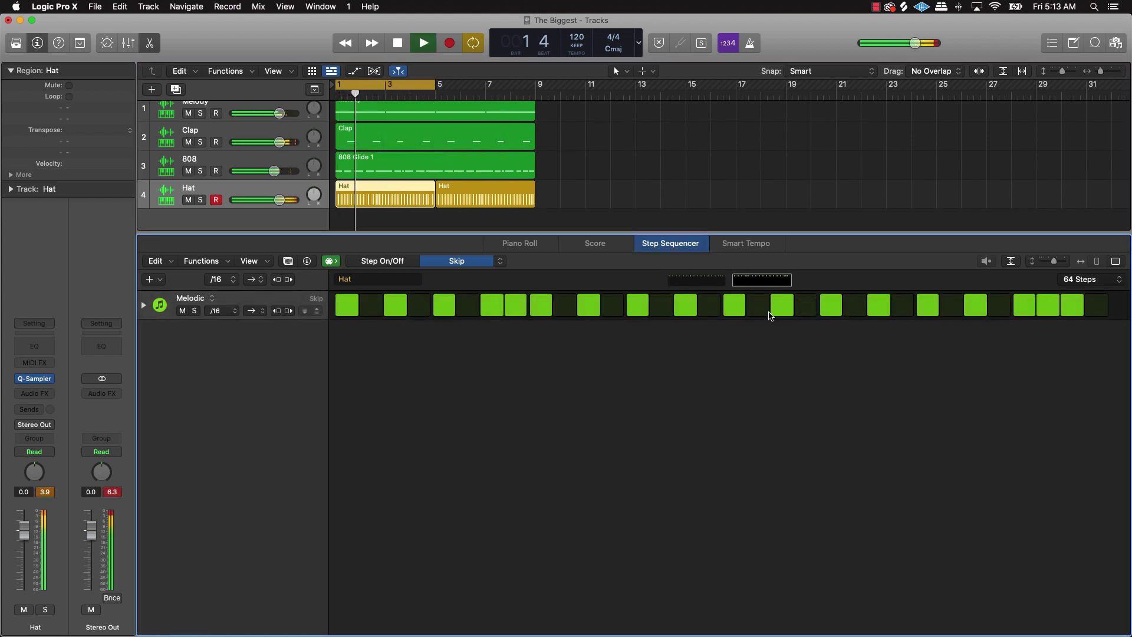
left_click(806, 305)
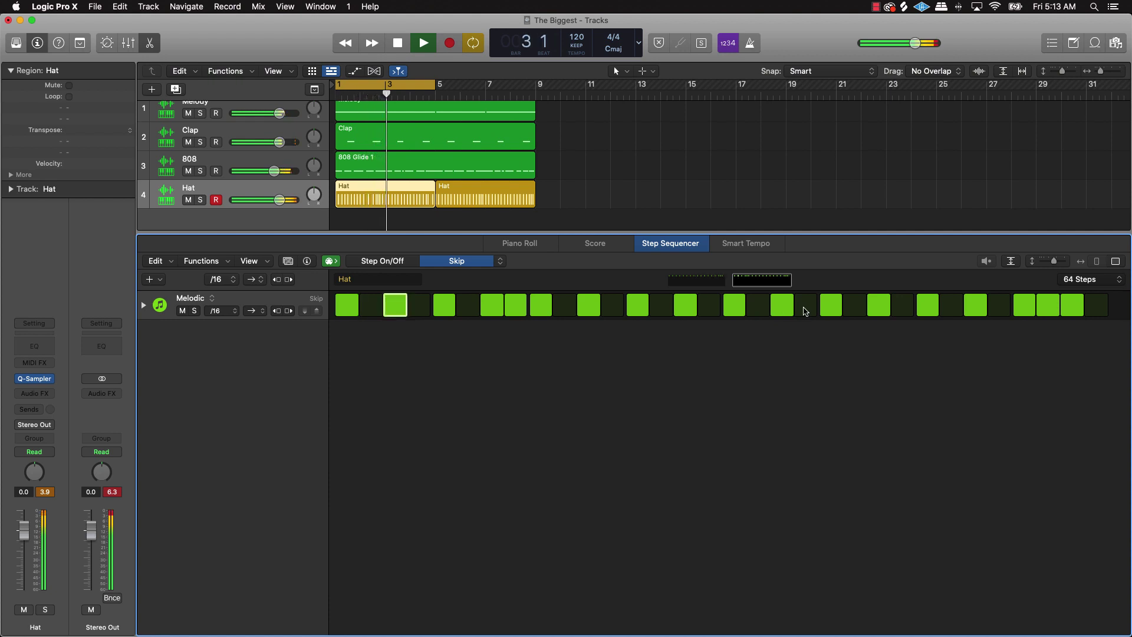
left_click(949, 305)
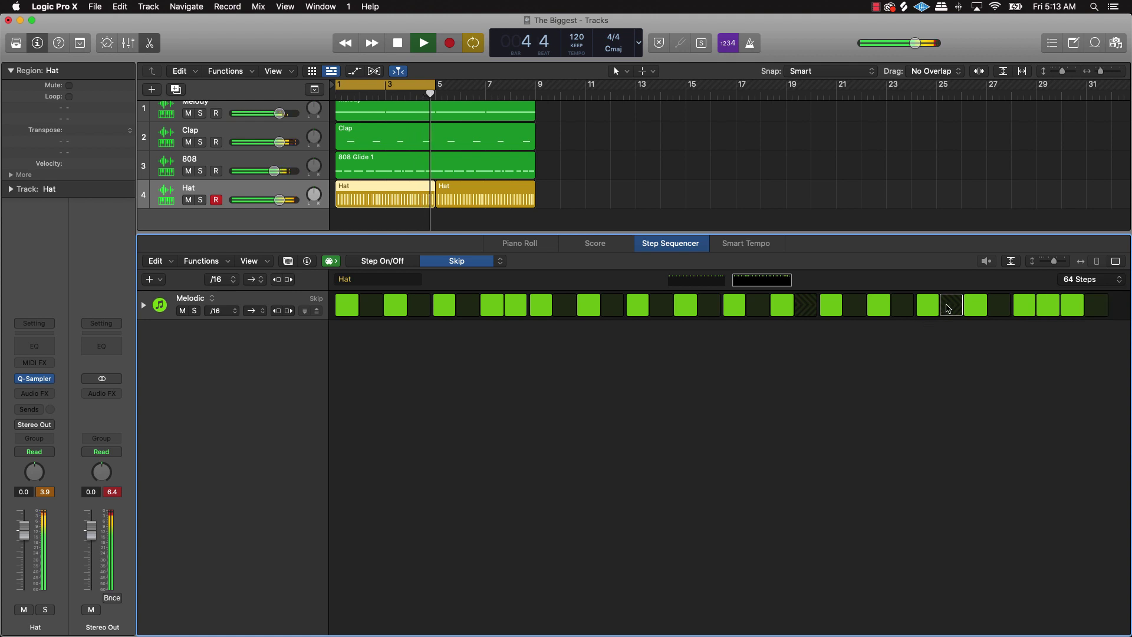
key("space")
key("space")
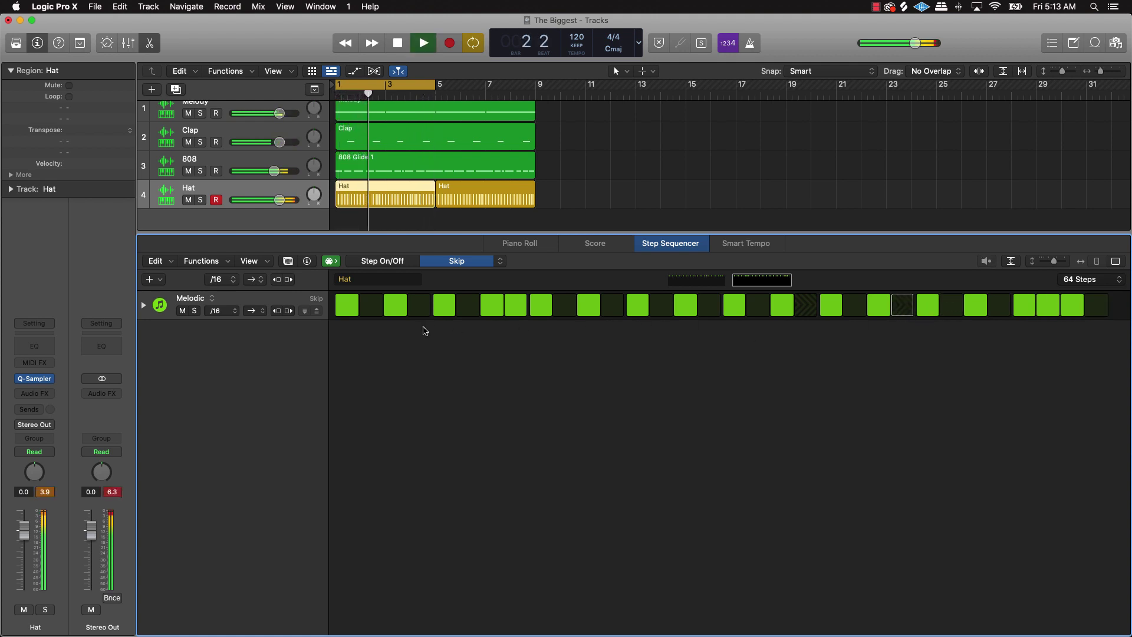
left_click(564, 311)
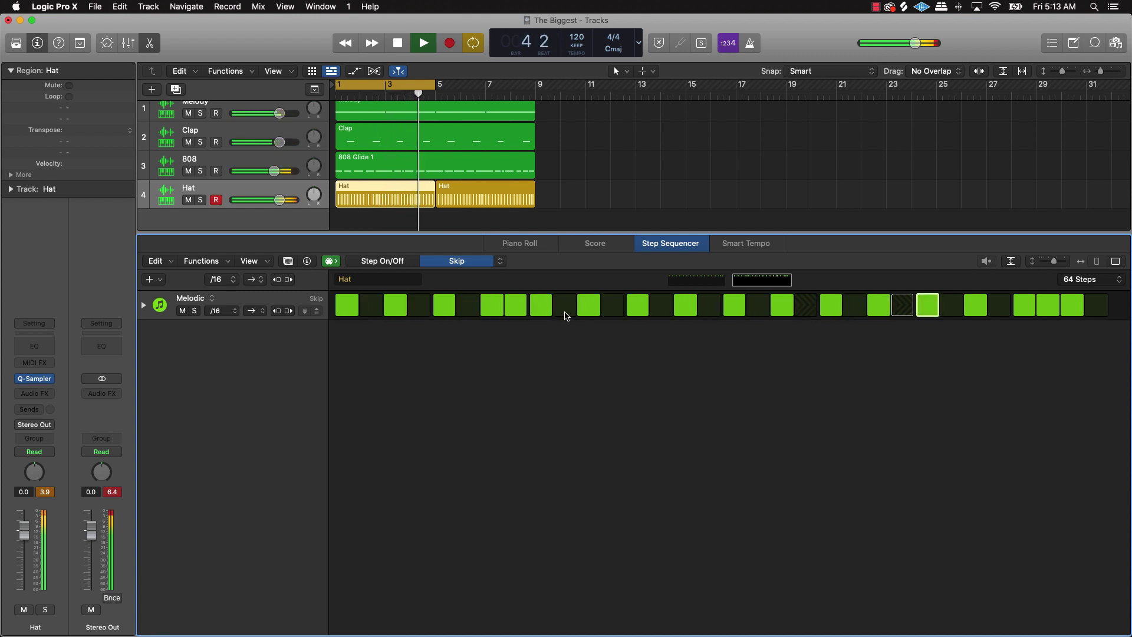
left_click(808, 310)
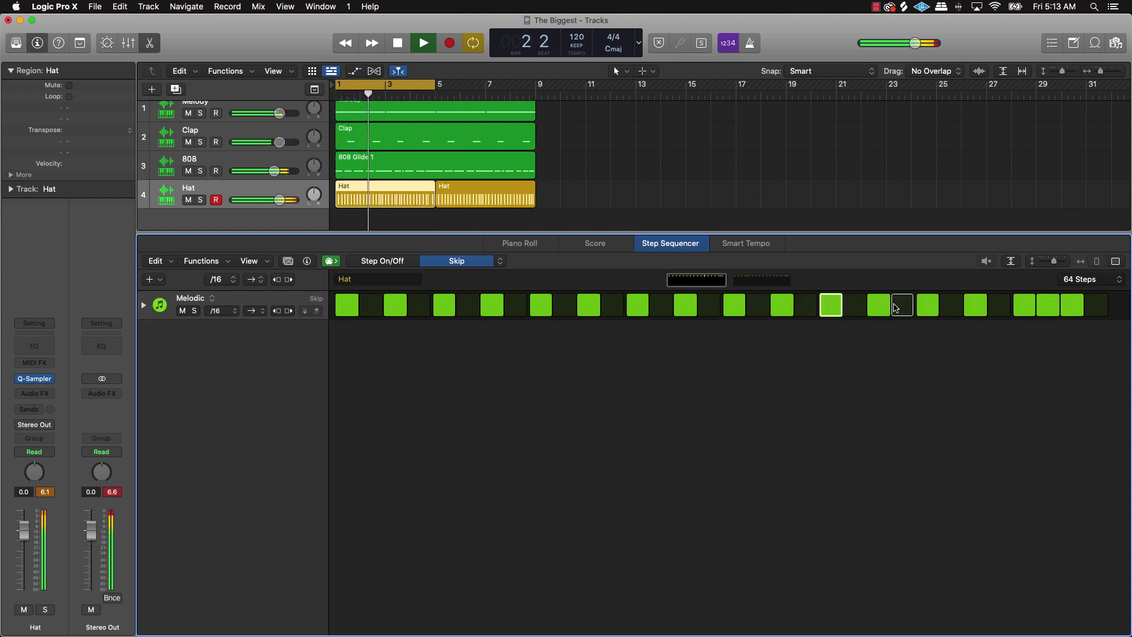
left_click(945, 307)
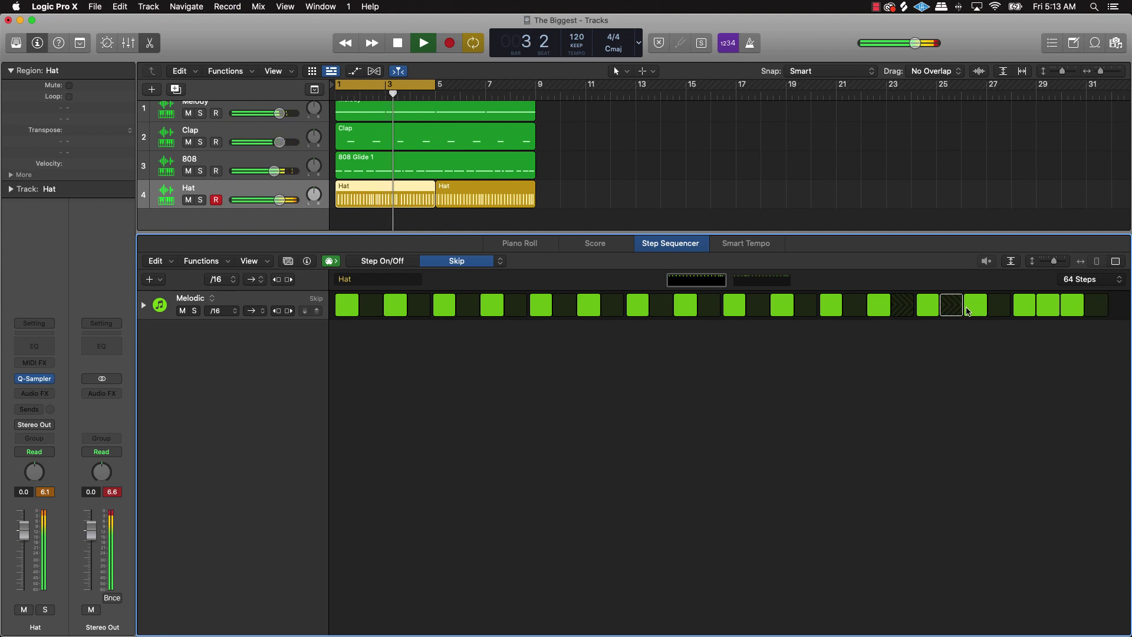
key("space")
key("space")
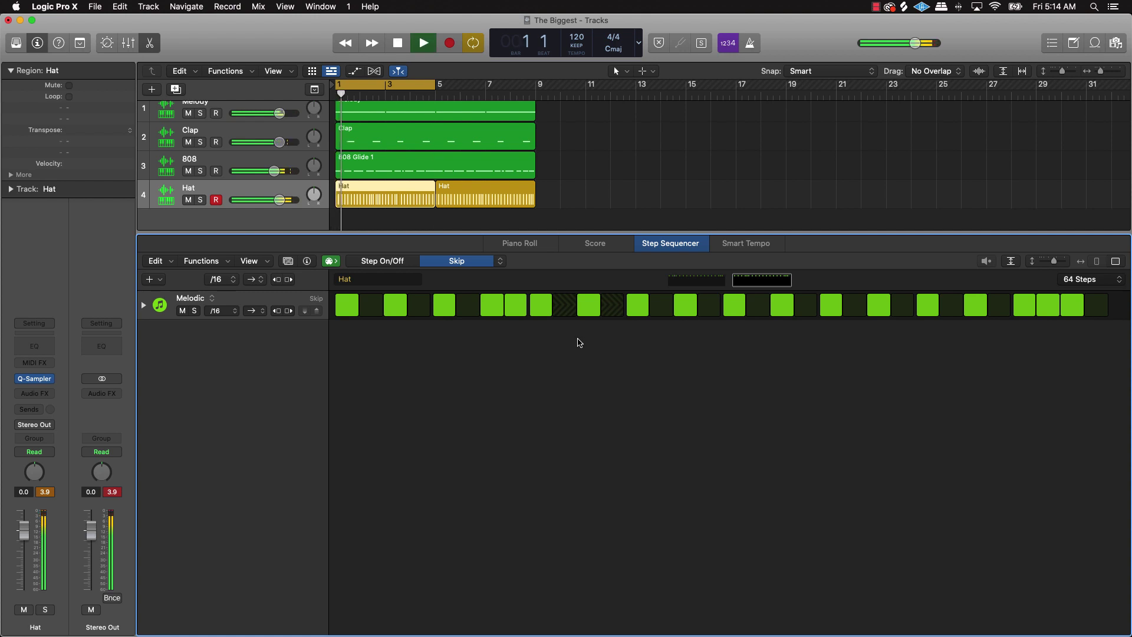
Make one active hi-hat skip, then in Step On/Off mode switch one hat off
left_click(517, 307)
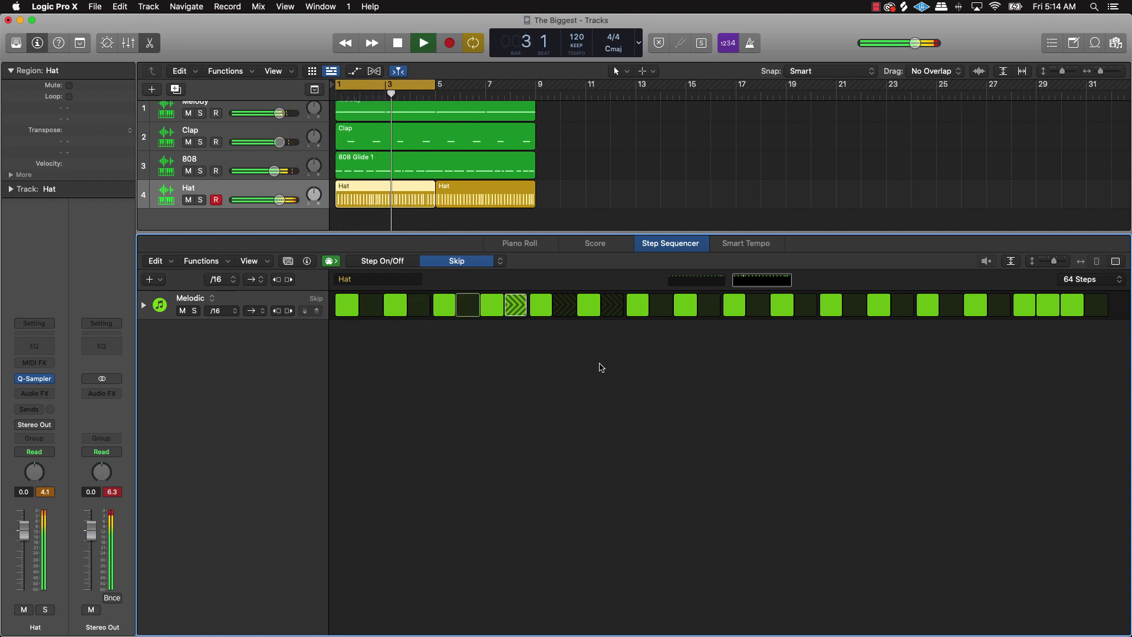
key("space")
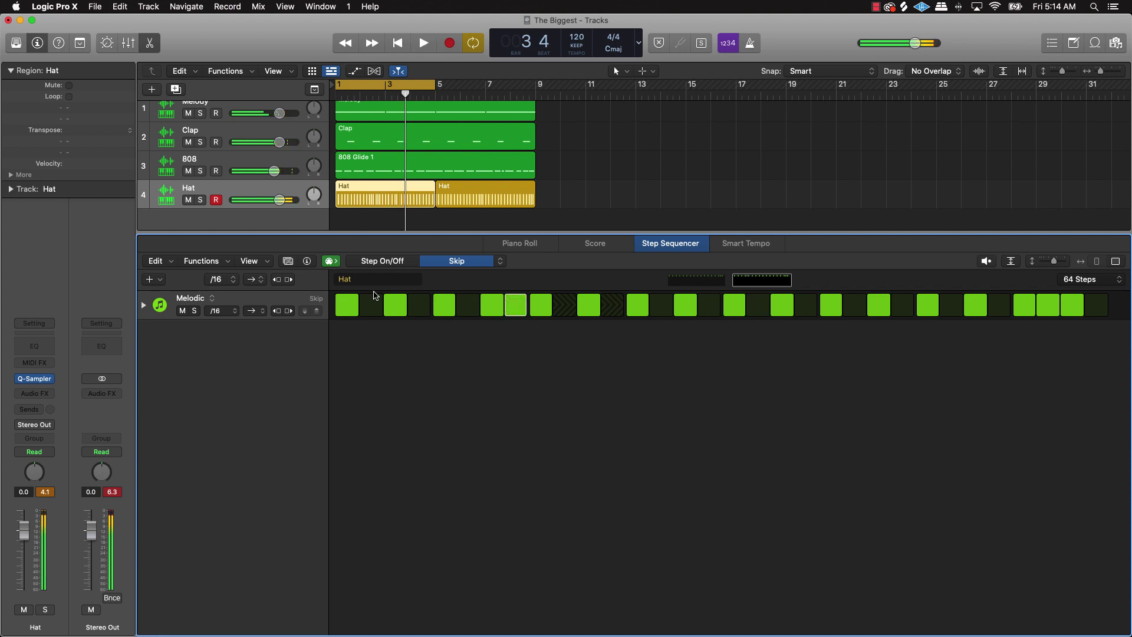
left_click(396, 267)
left_click(514, 308)
key("space")
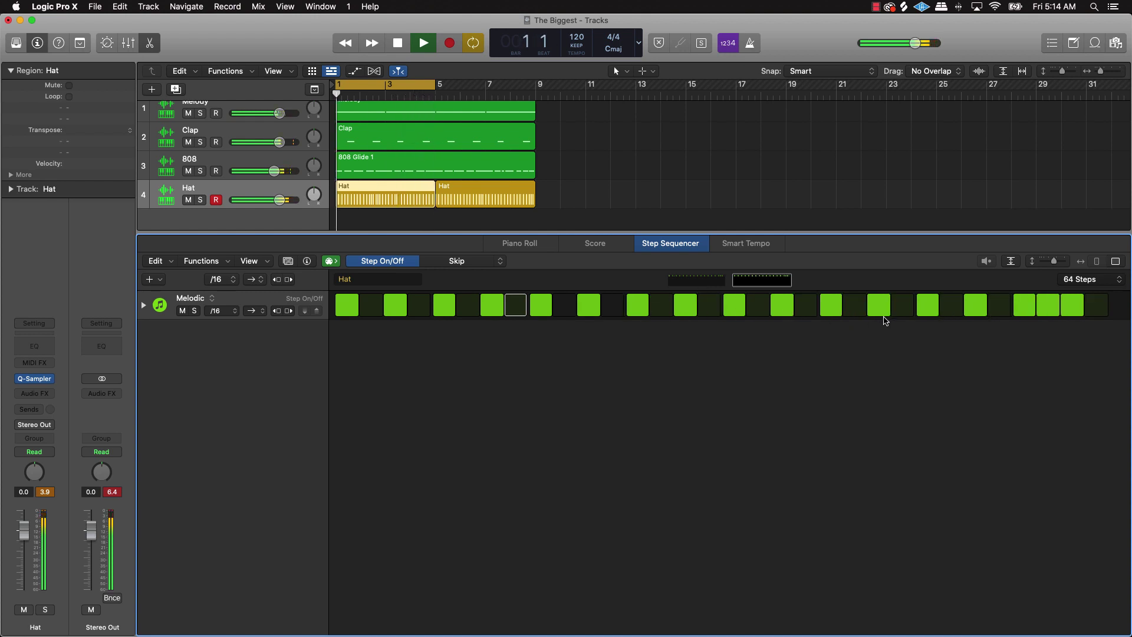
Extend the cycle to bar 9 so both Hat regions loop, with the second region selected
left_click(479, 205)
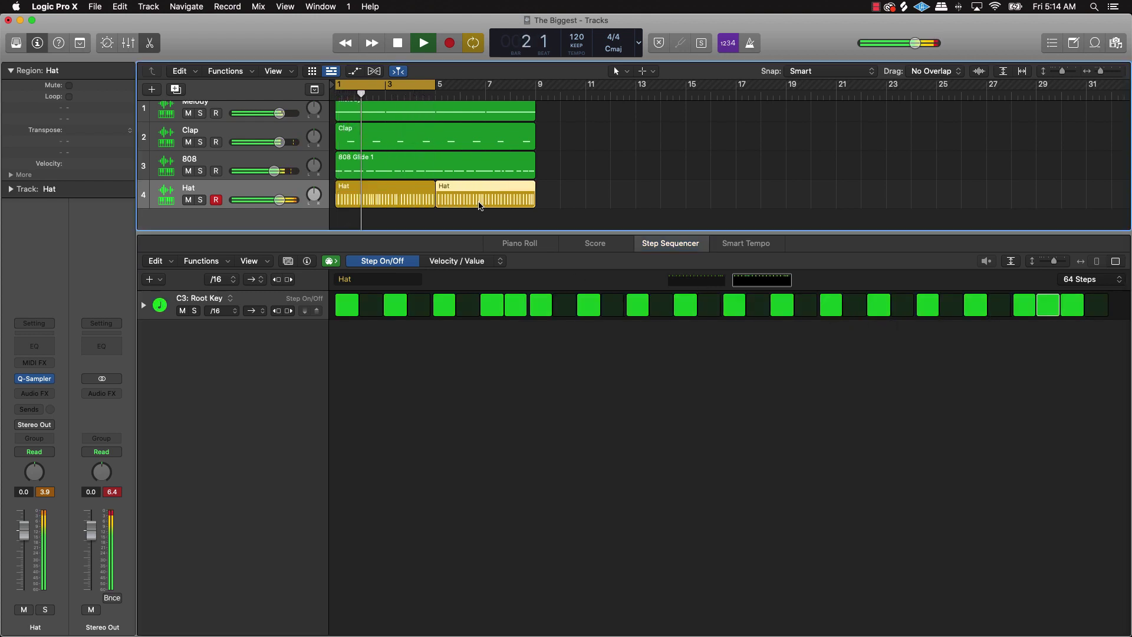
left_click_drag(435, 85, 537, 117)
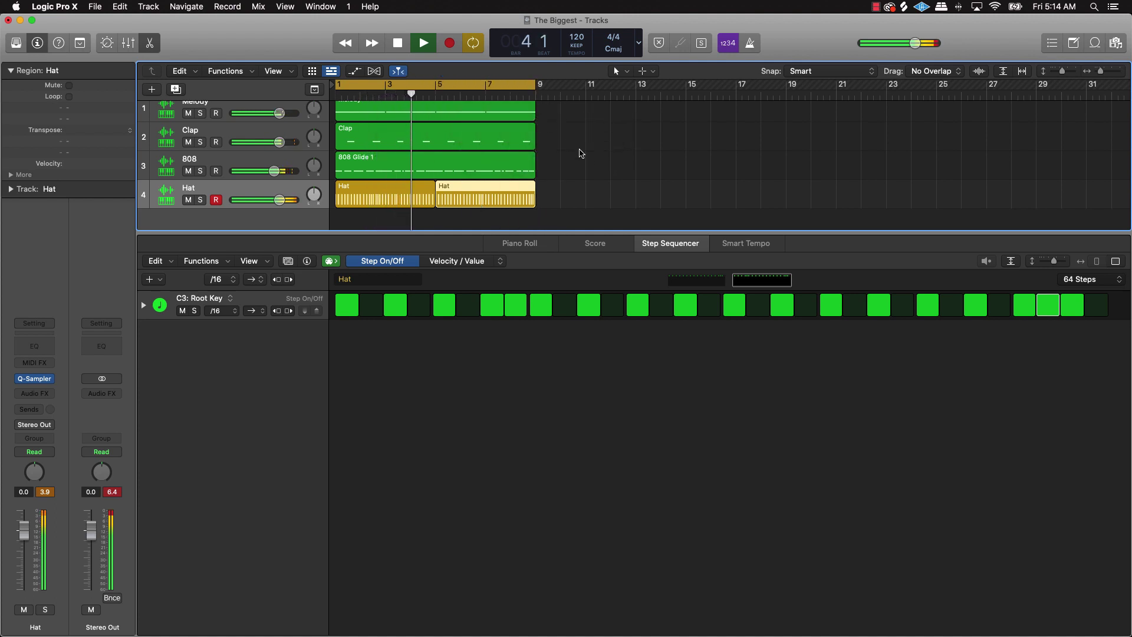
left_click(578, 151)
left_click(512, 195)
In Velocity mode, lower the velocities of two early and two late hi-hat steps
left_click(457, 261)
left_click_drag(527, 307, 536, 321)
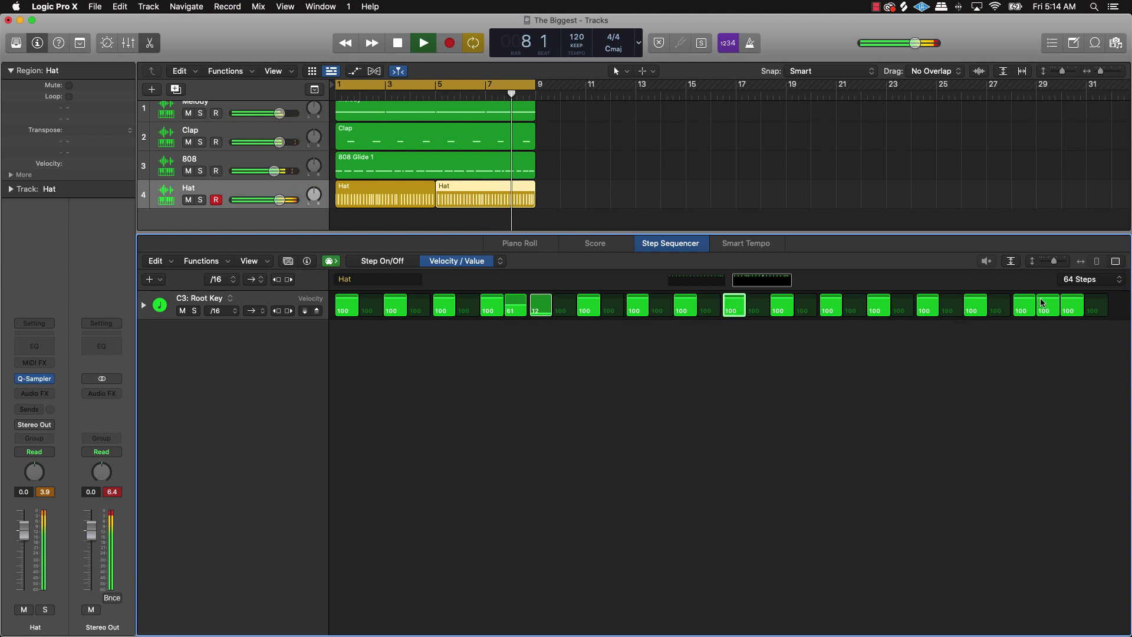
mouse_move(1047, 298)
left_mouse_down()
mouse_move(1049, 308)
mouse_move(1072, 303)
mouse_move(1074, 319)
left_mouse_up()
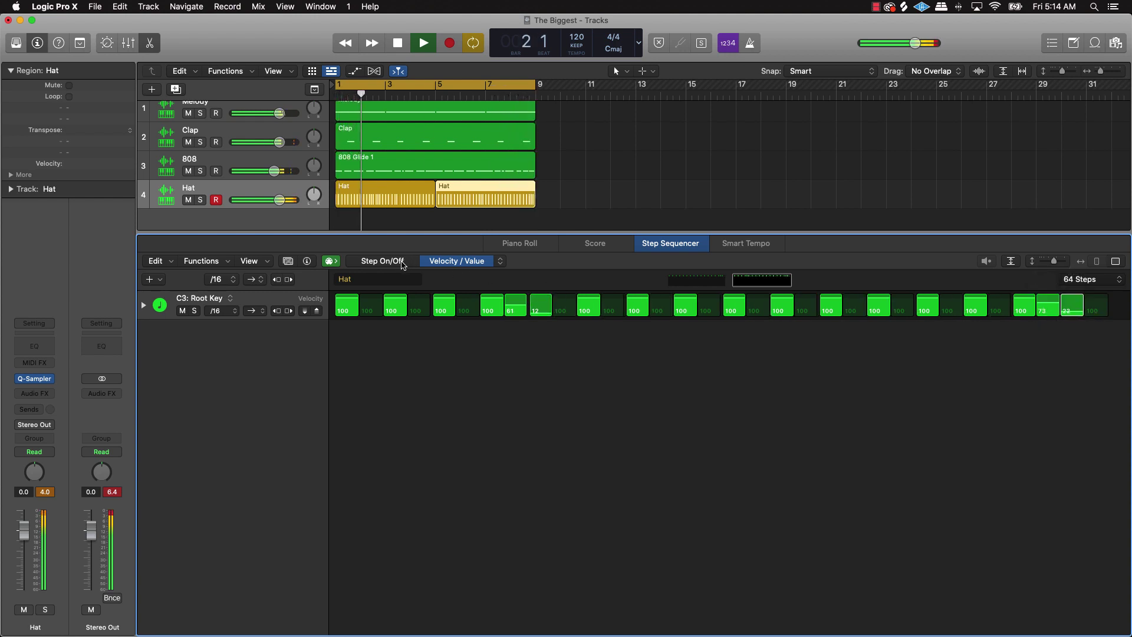
Add note repeats to several hi-hat steps, setting one to 8 repeats
left_click(501, 262)
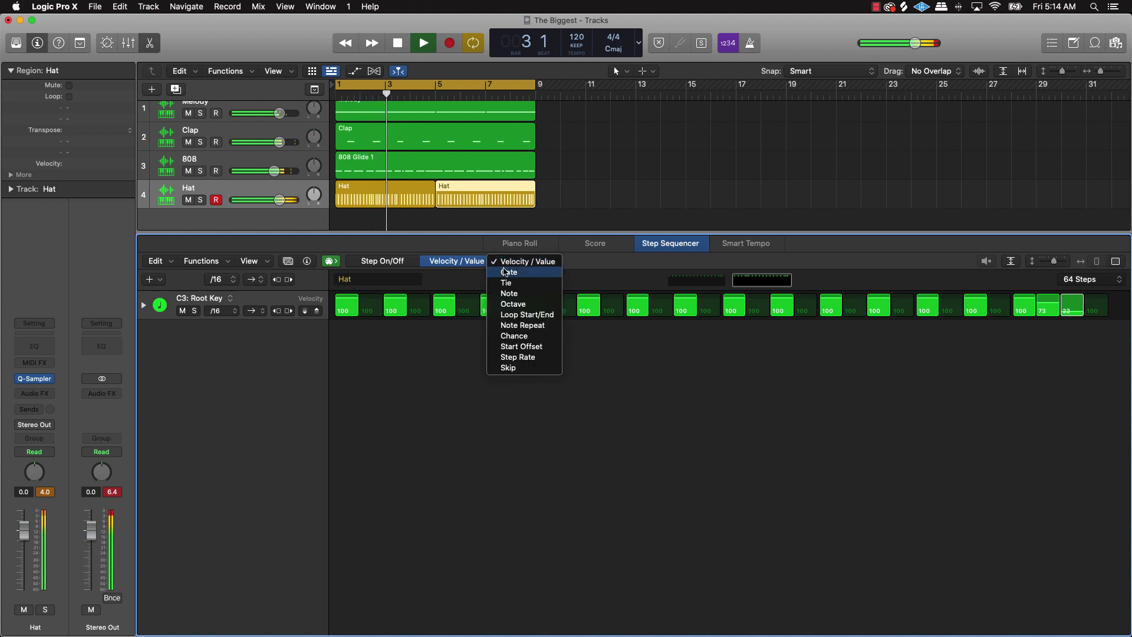
left_click(520, 325)
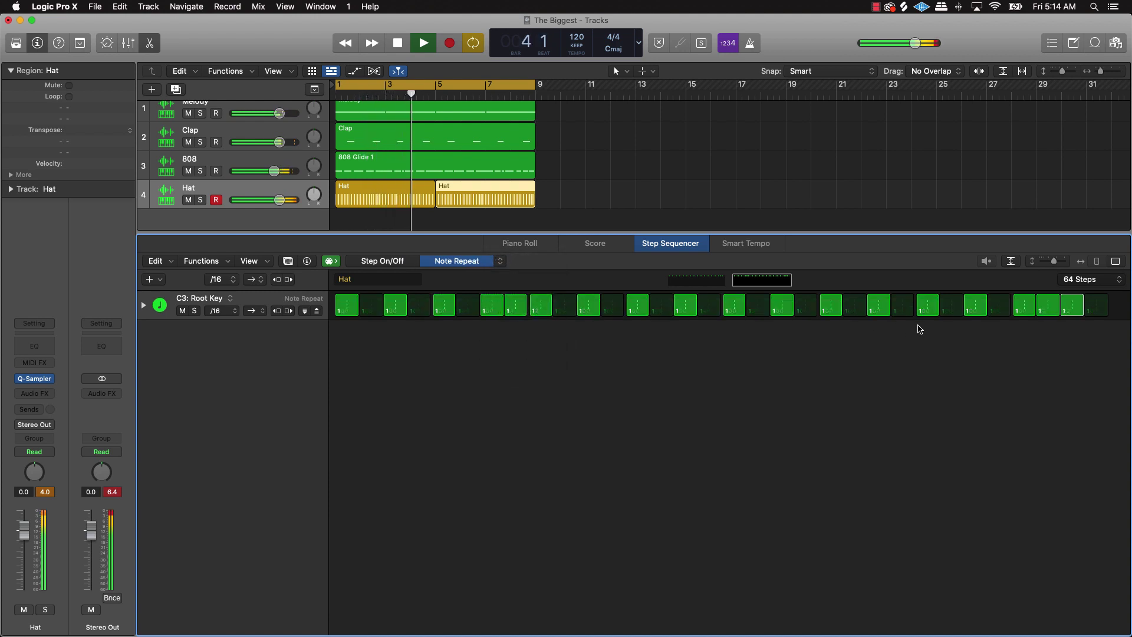
left_click_drag(1056, 313, 1069, 311)
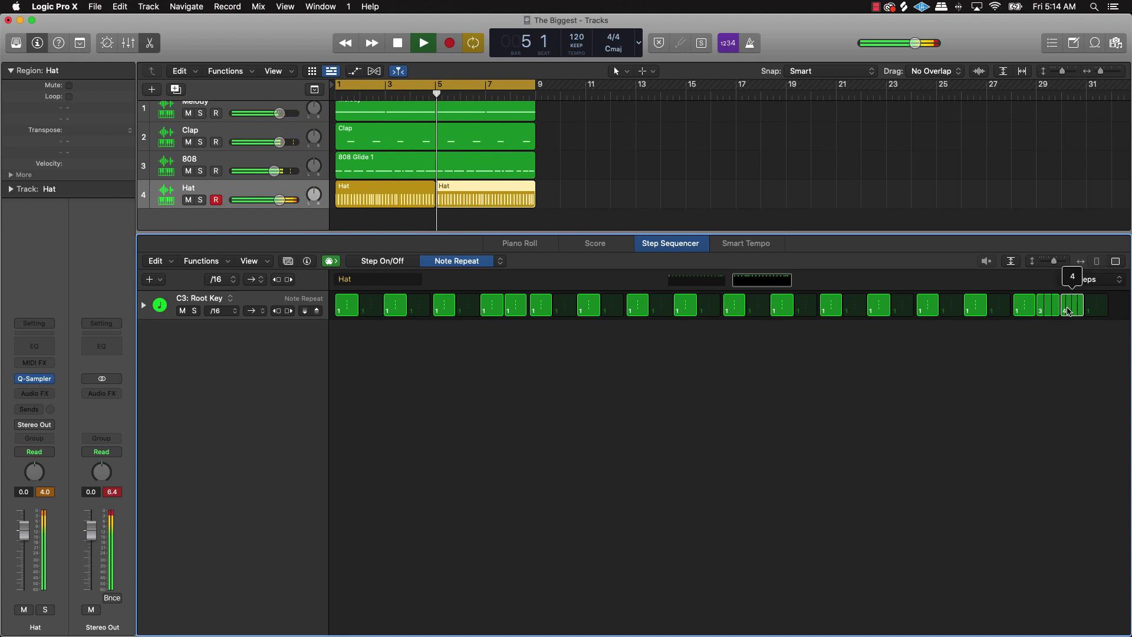
left_click_drag(507, 316, 540, 298)
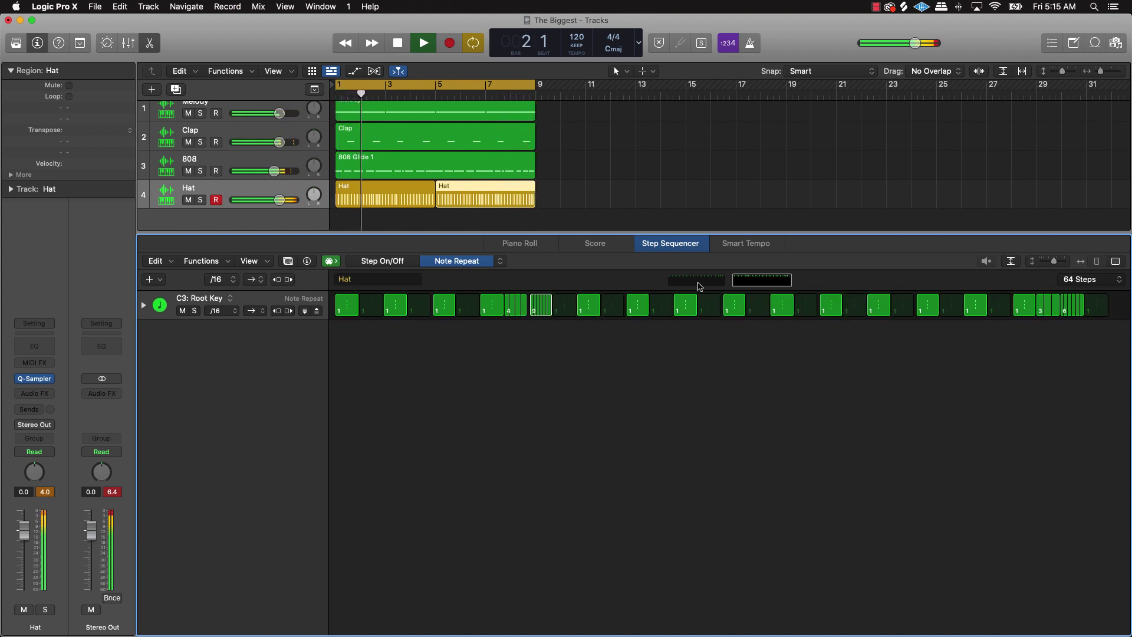
left_click(701, 282)
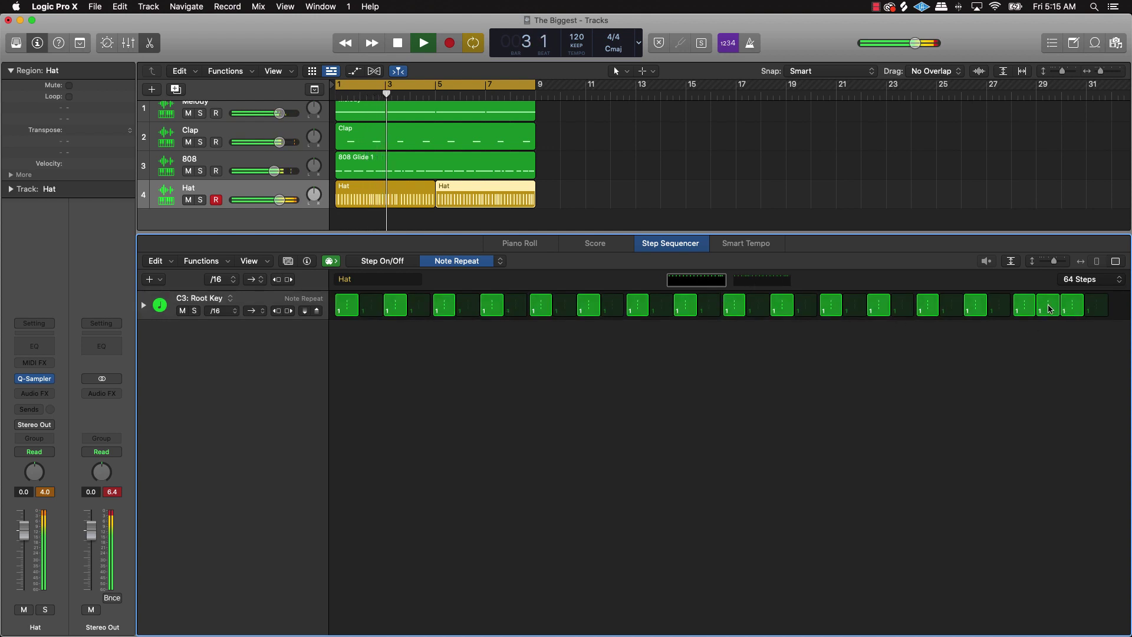
mouse_move(1050, 308)
left_mouse_down()
mouse_move(1049, 299)
mouse_move(1072, 306)
left_mouse_up()
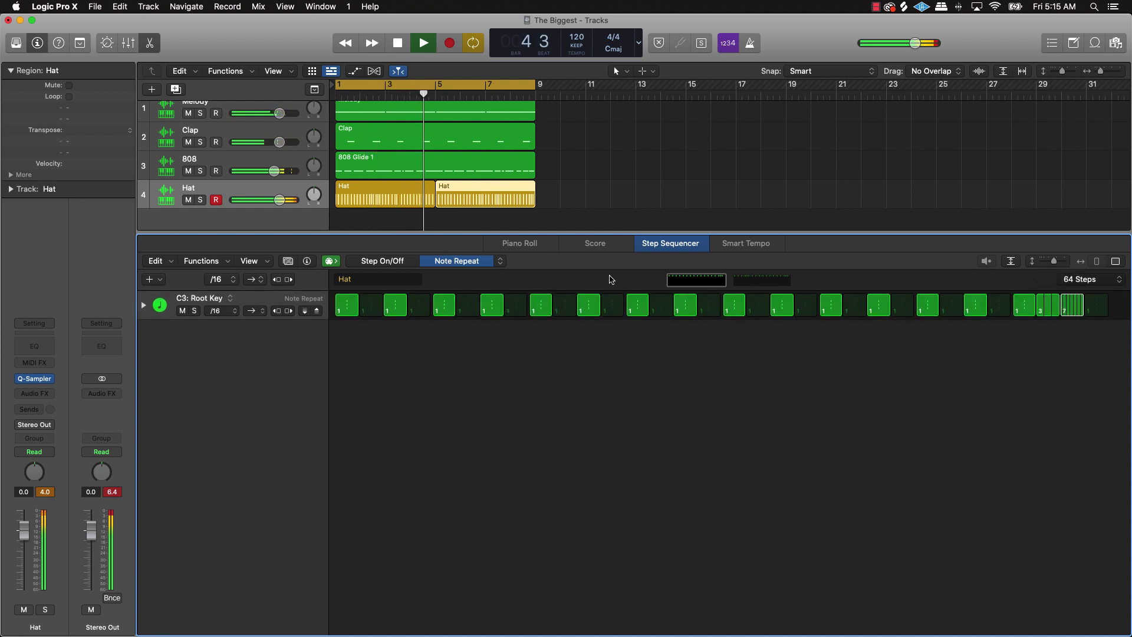
Lower a late hi-hat step's velocity to 74
left_click(500, 261)
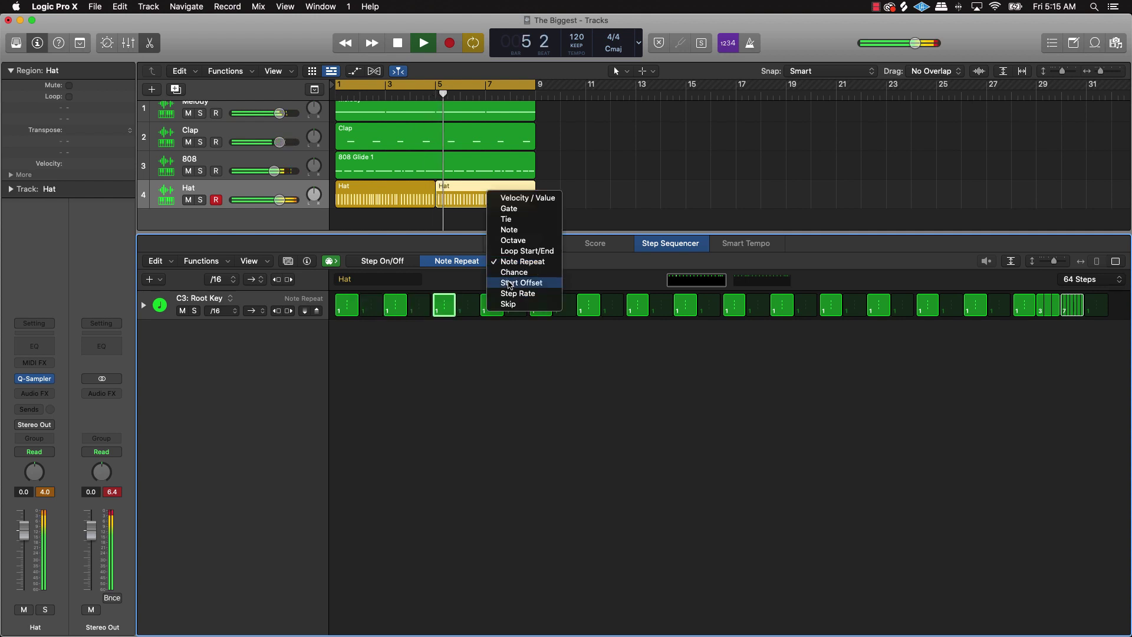
left_click(528, 198)
left_click_drag(1048, 299, 1066, 319)
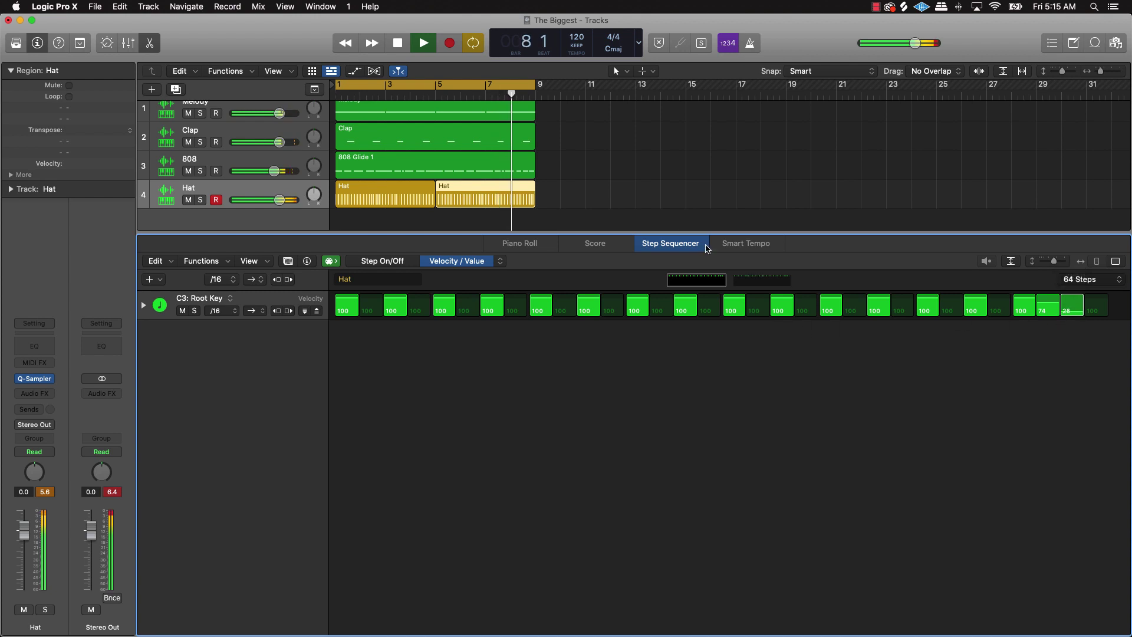
Close and reopen the Step Sequencer on the second Hat region
left_click(635, 192)
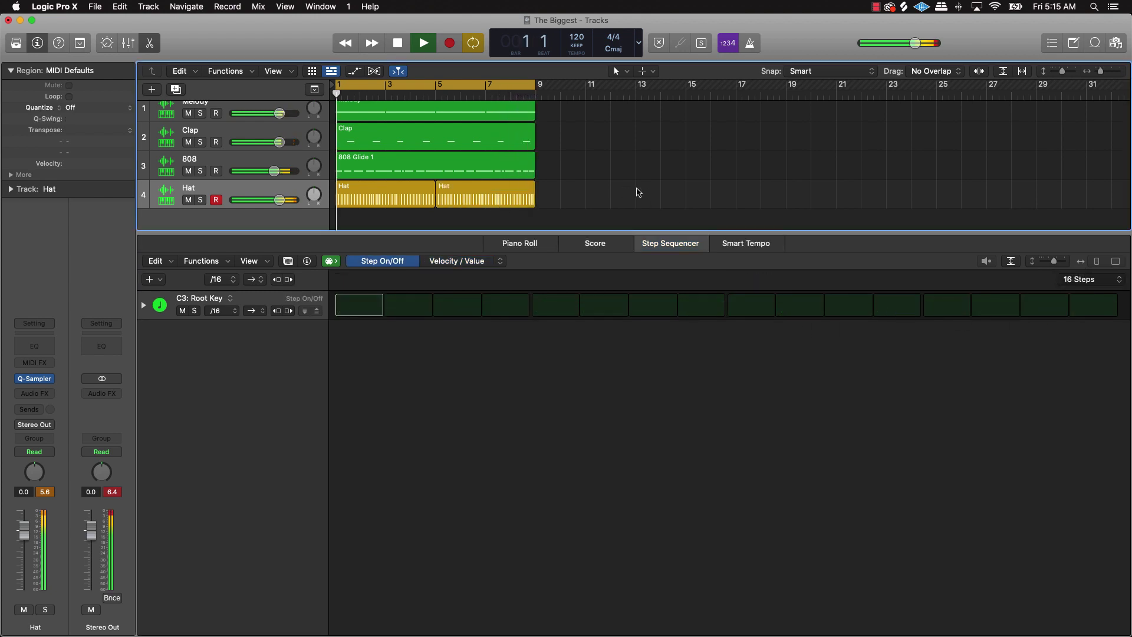
left_click(150, 42)
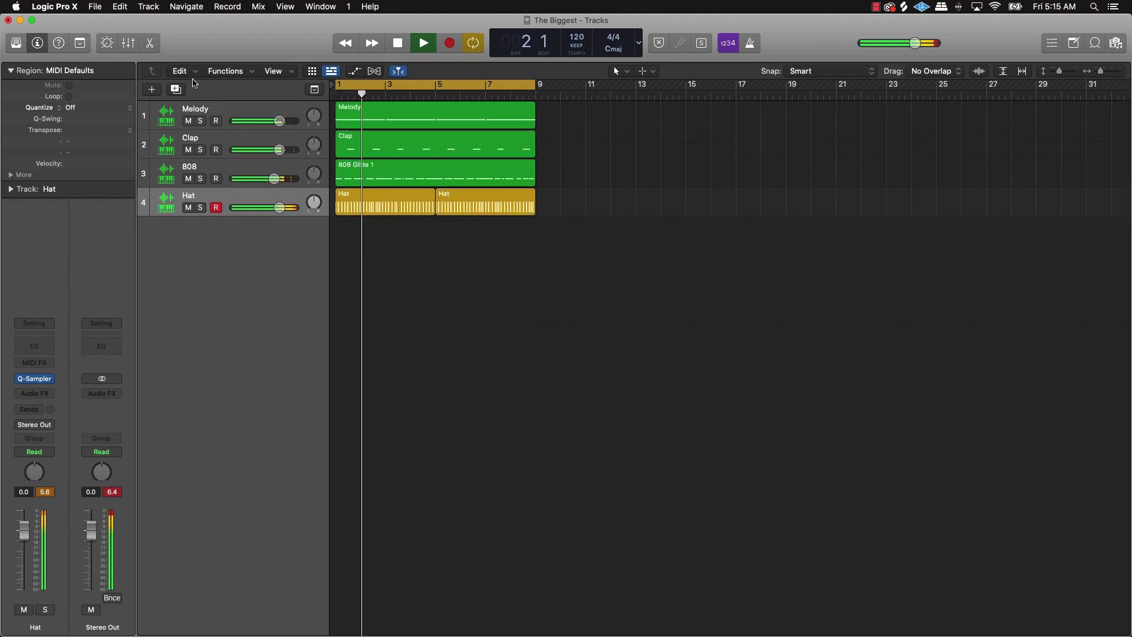
left_click(507, 208)
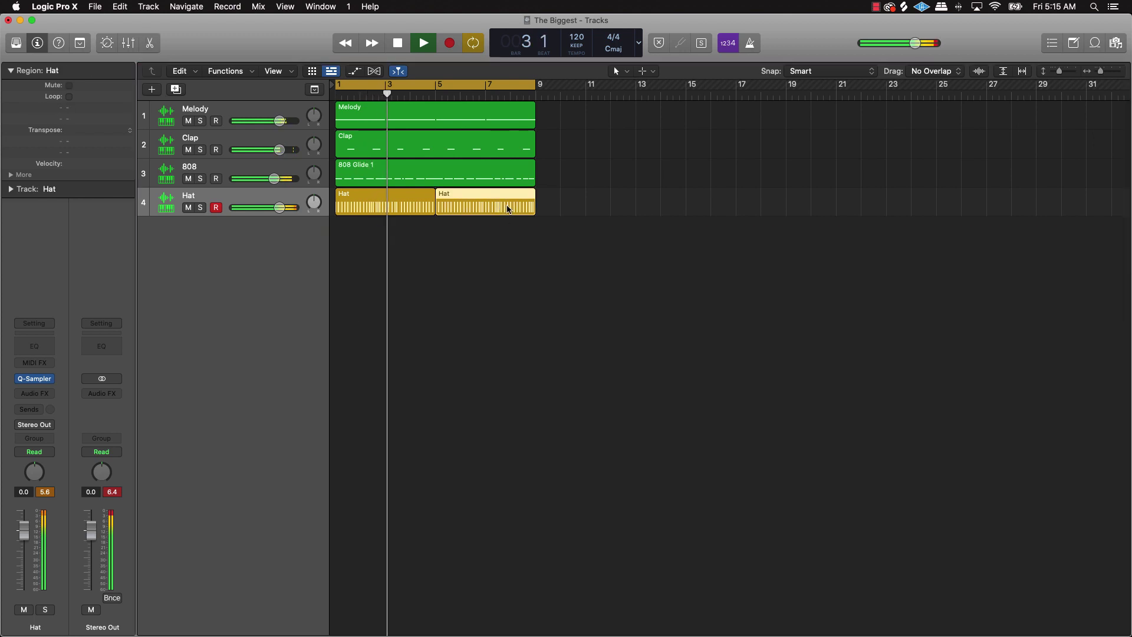
double_click(490, 198)
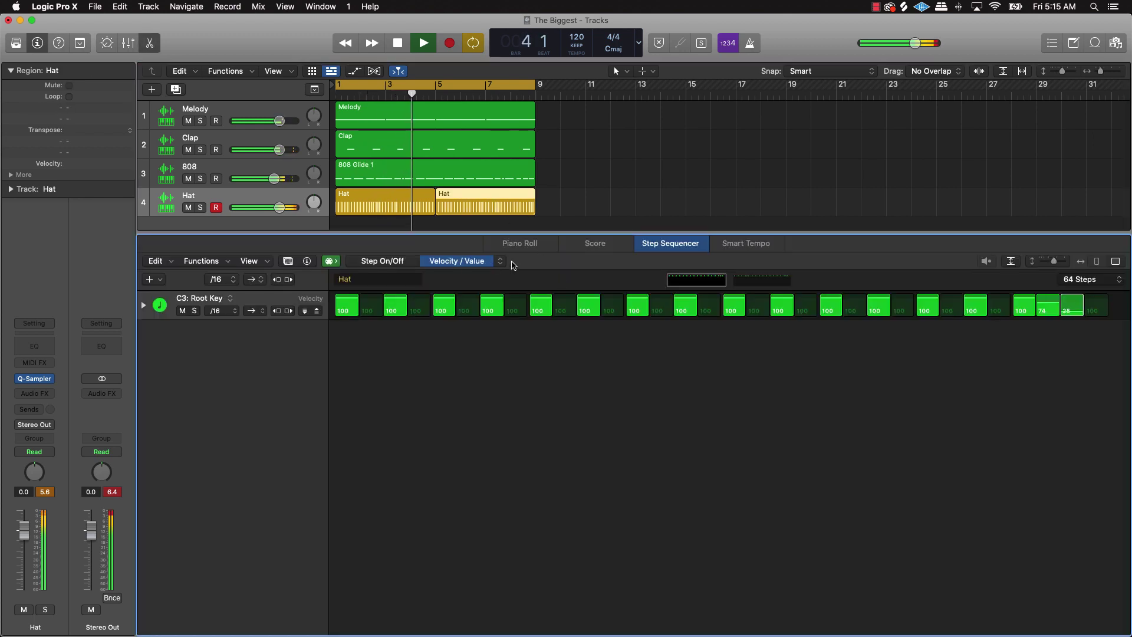
Set a late hi-hat step's octave to 2, then select the first Hat region
left_click(501, 261)
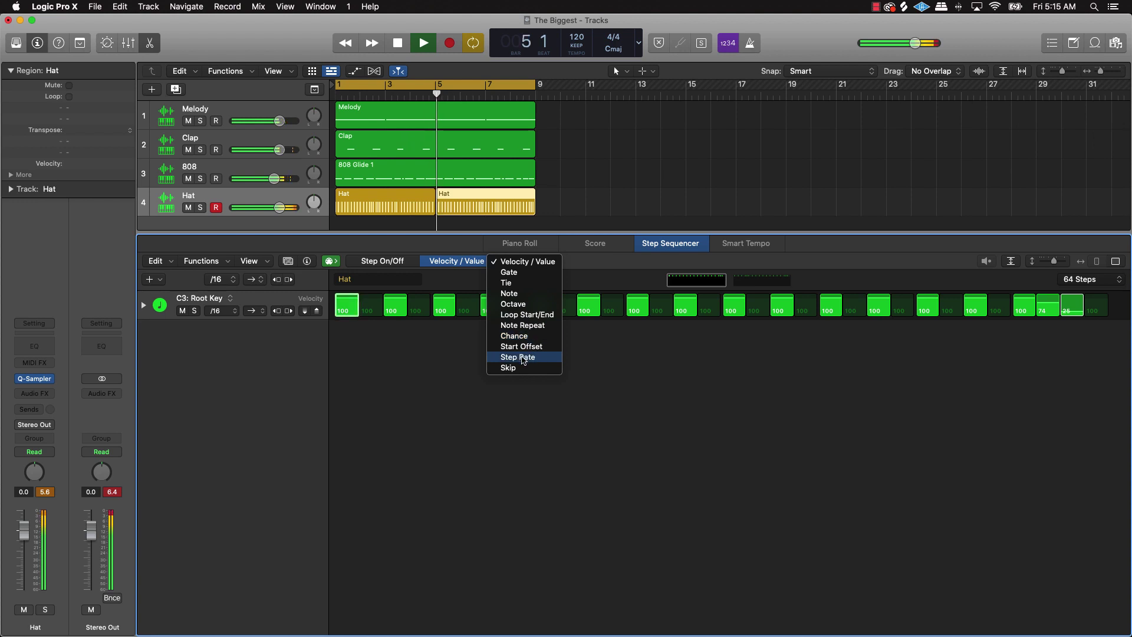
left_click(710, 325)
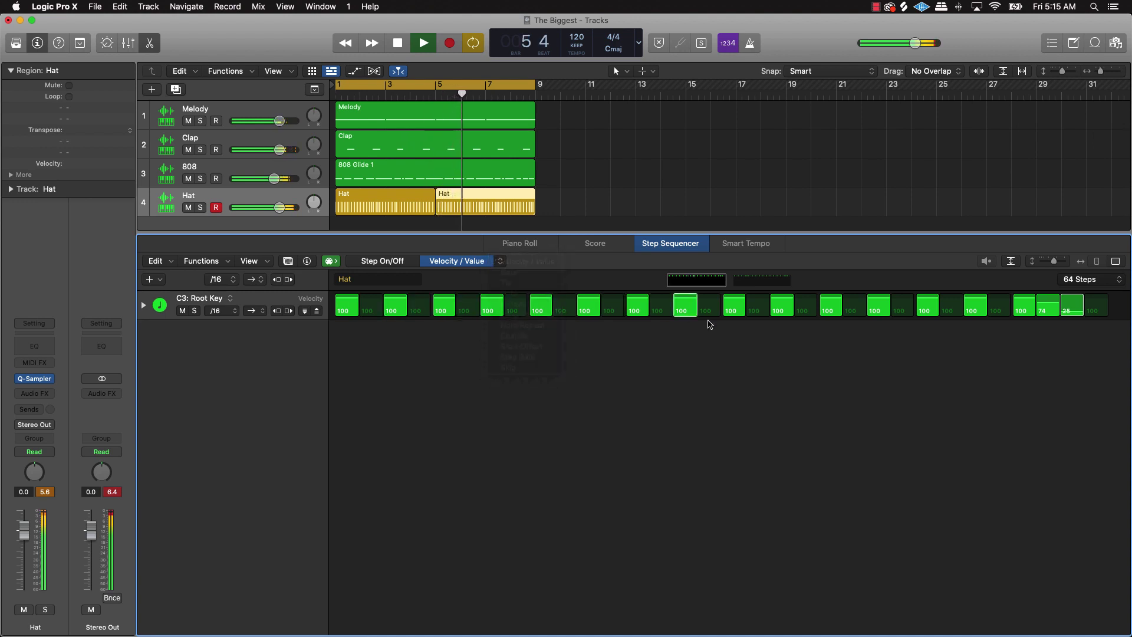
left_click_drag(973, 305, 956, 313)
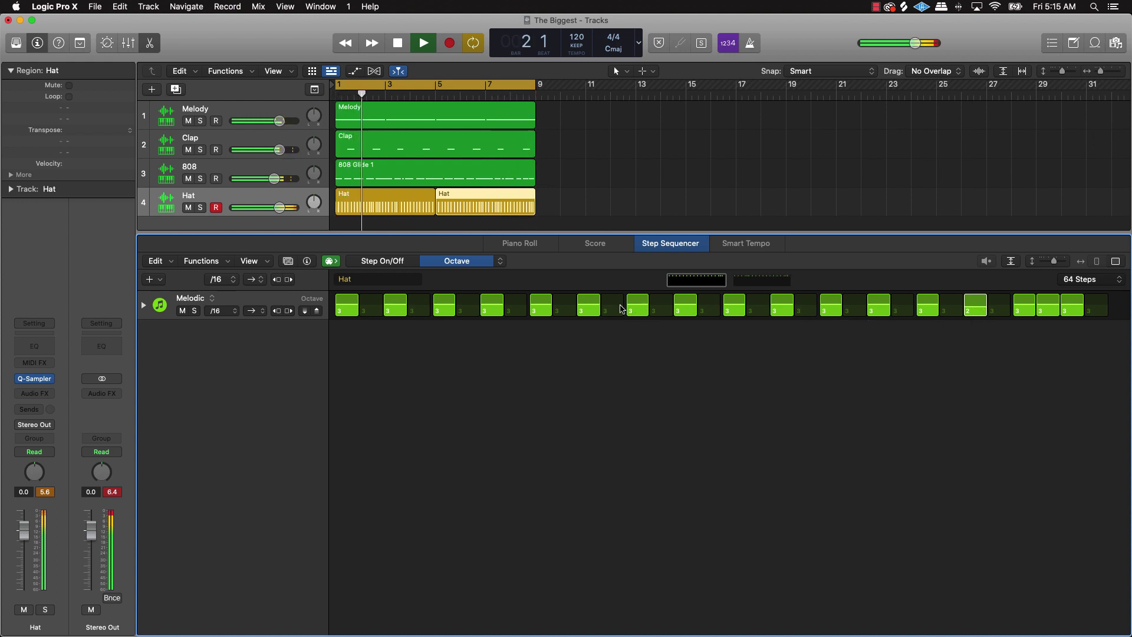
left_click(375, 197)
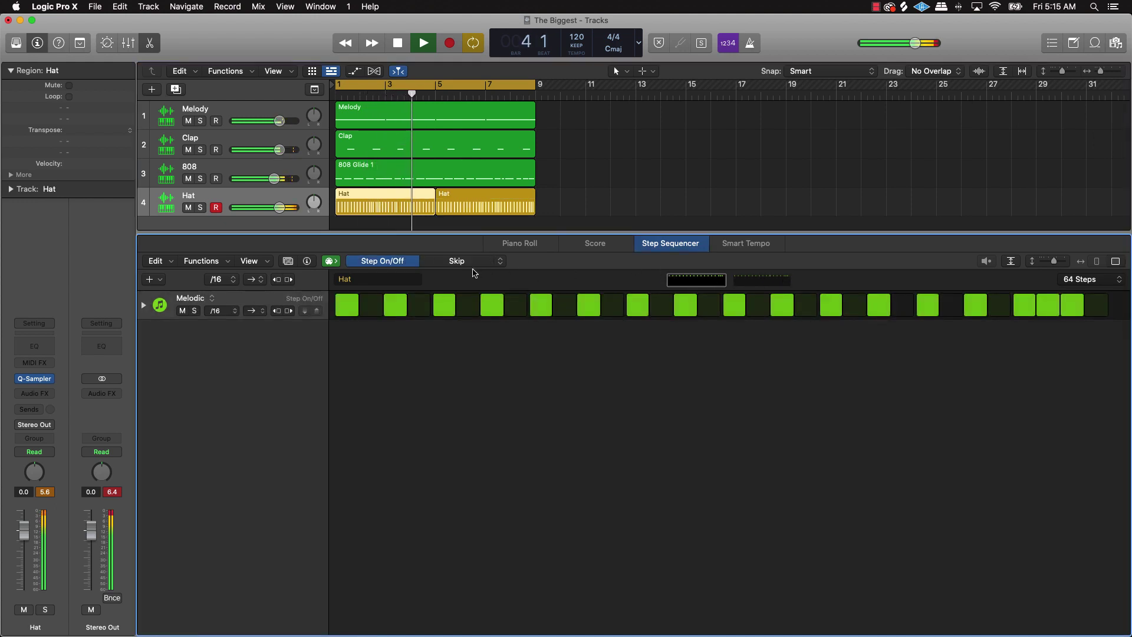
Switch the first Hat region's step lane to Octave
left_click(493, 261)
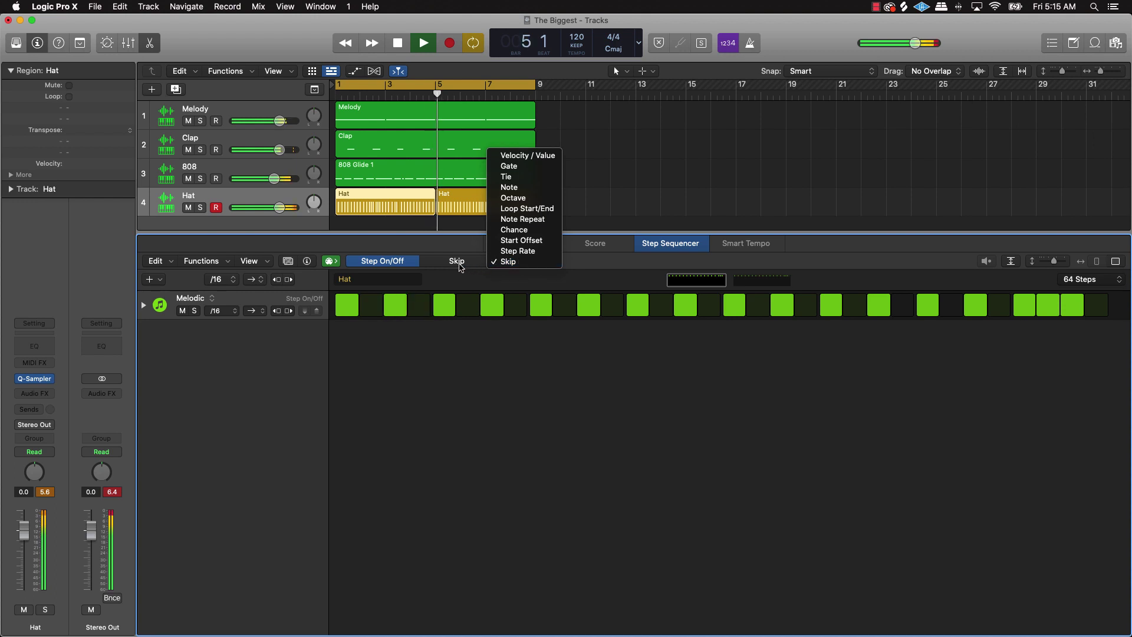
left_click(463, 263)
left_click(462, 265)
left_click(494, 262)
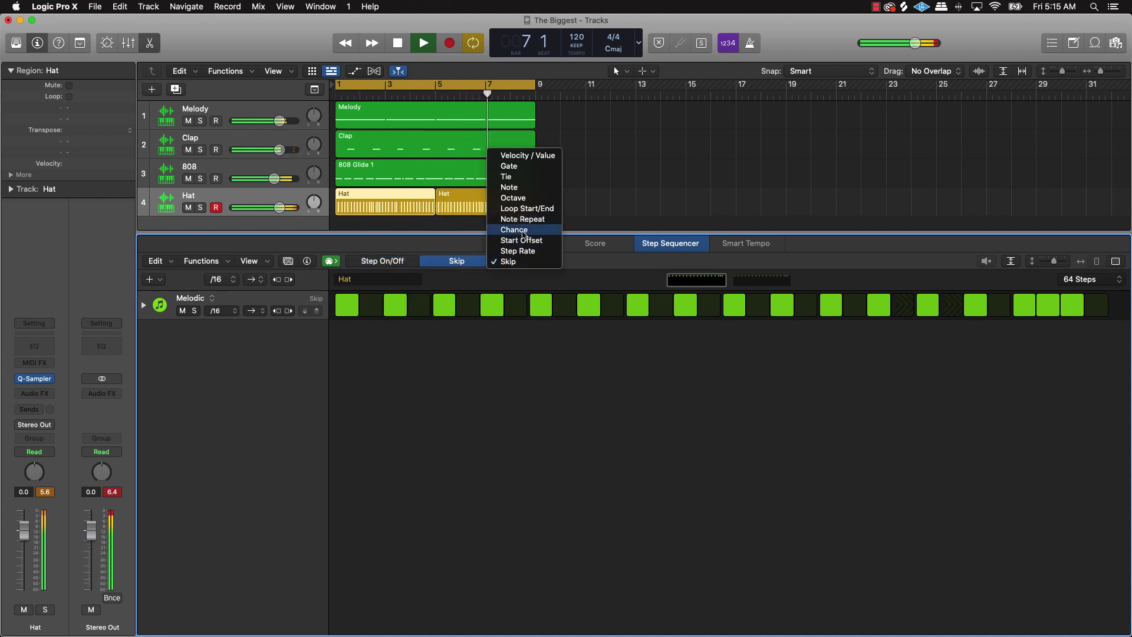
left_click(527, 199)
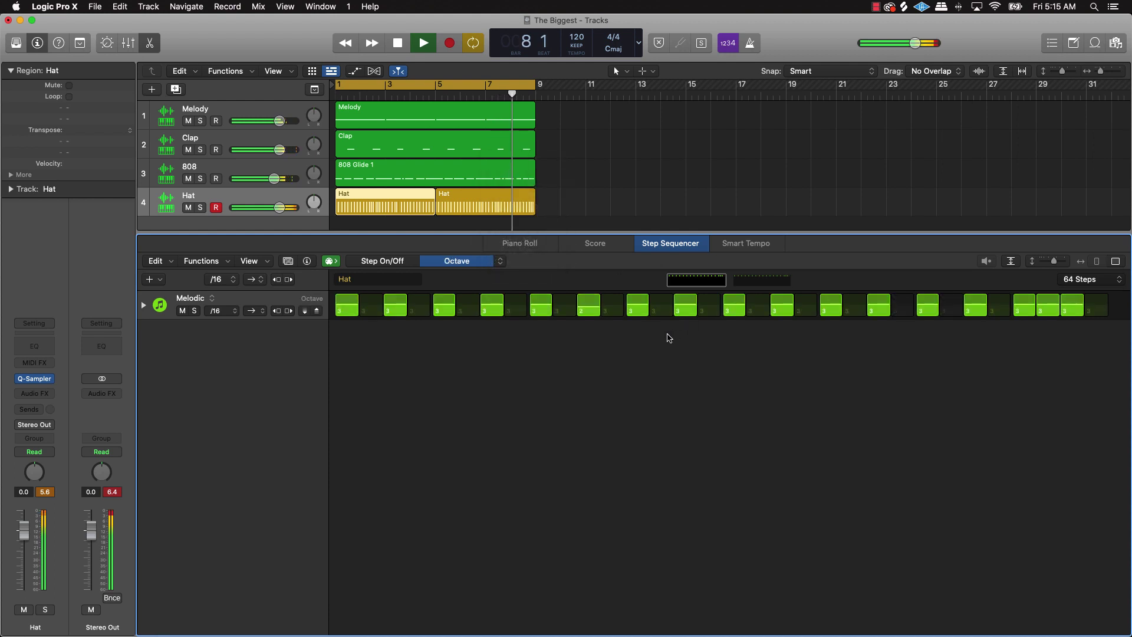
Raise a hi-hat step's octave to 3, then 4, restarting playback to listen
left_click_drag(582, 301, 589, 317)
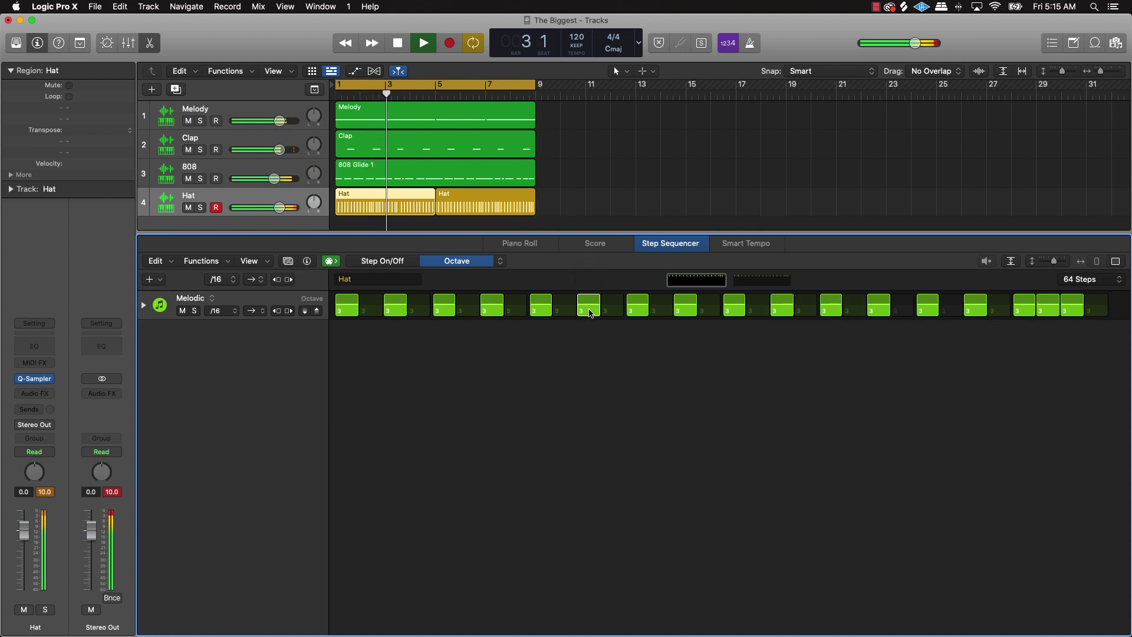
key("space")
key("space")
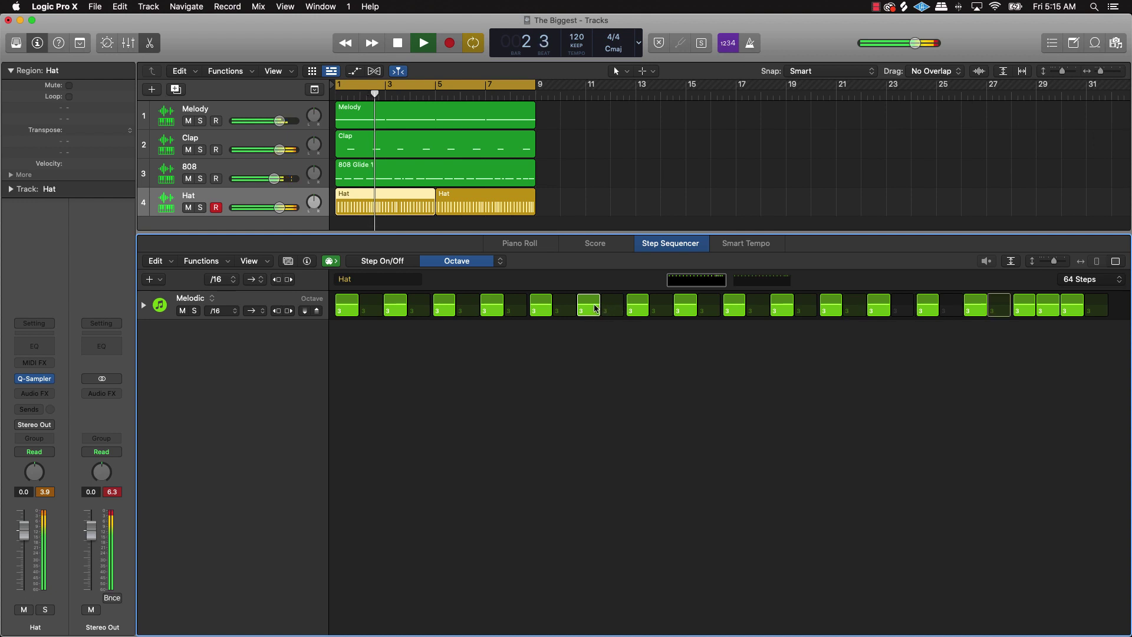
left_click_drag(595, 311, 595, 307)
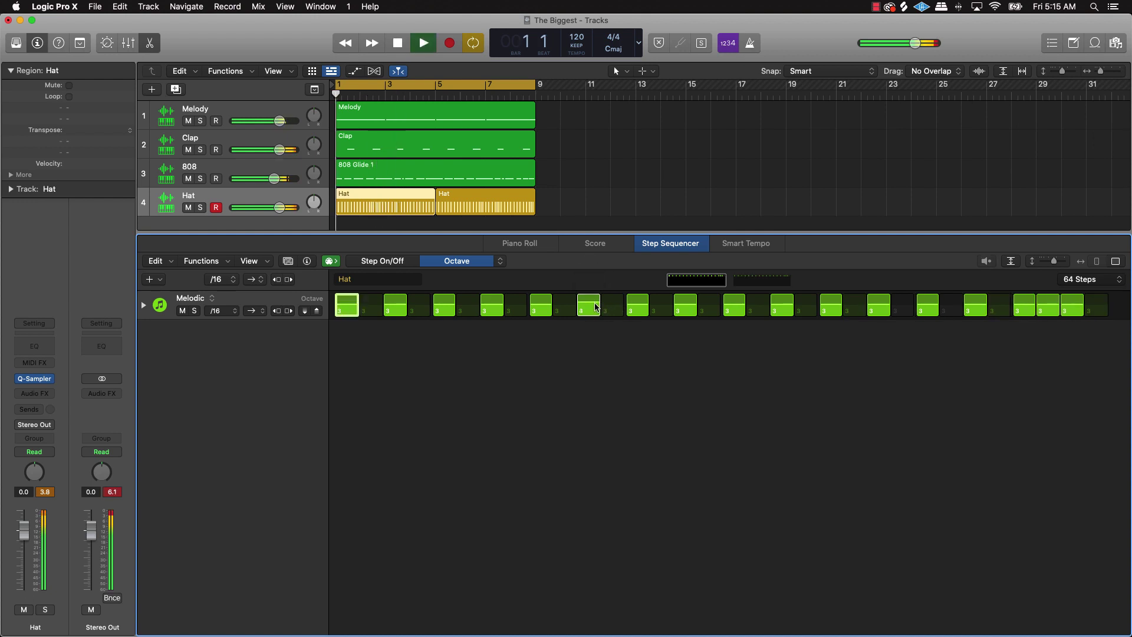
key("space")
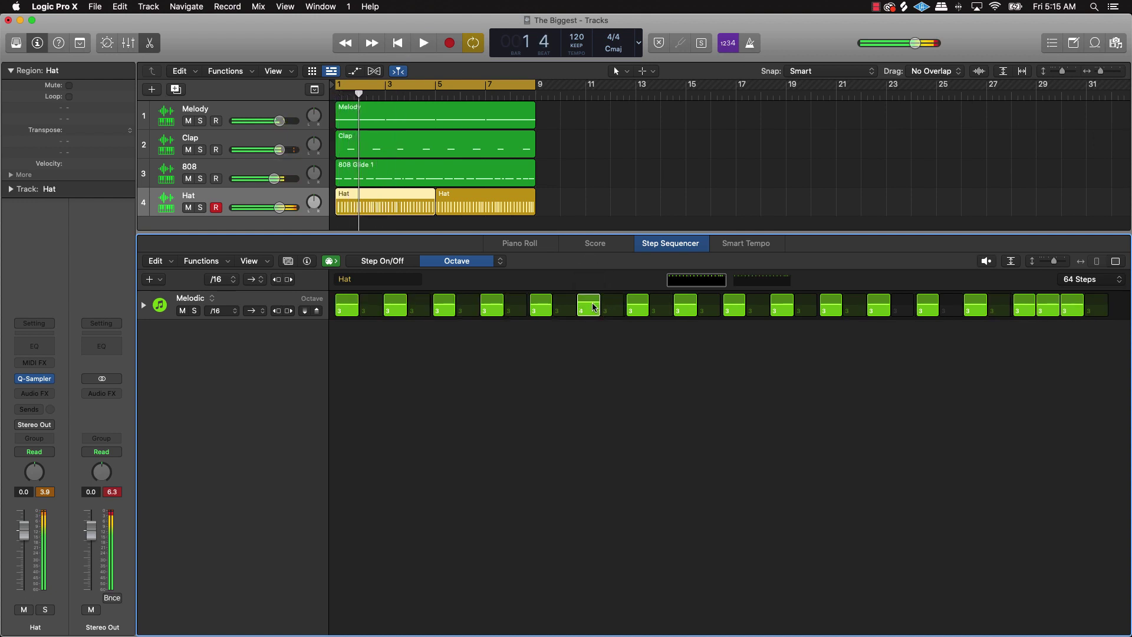
key("space")
In the second Hat region, turn one step off, raise another's octave to 3, and deselect all regions
left_click(512, 215)
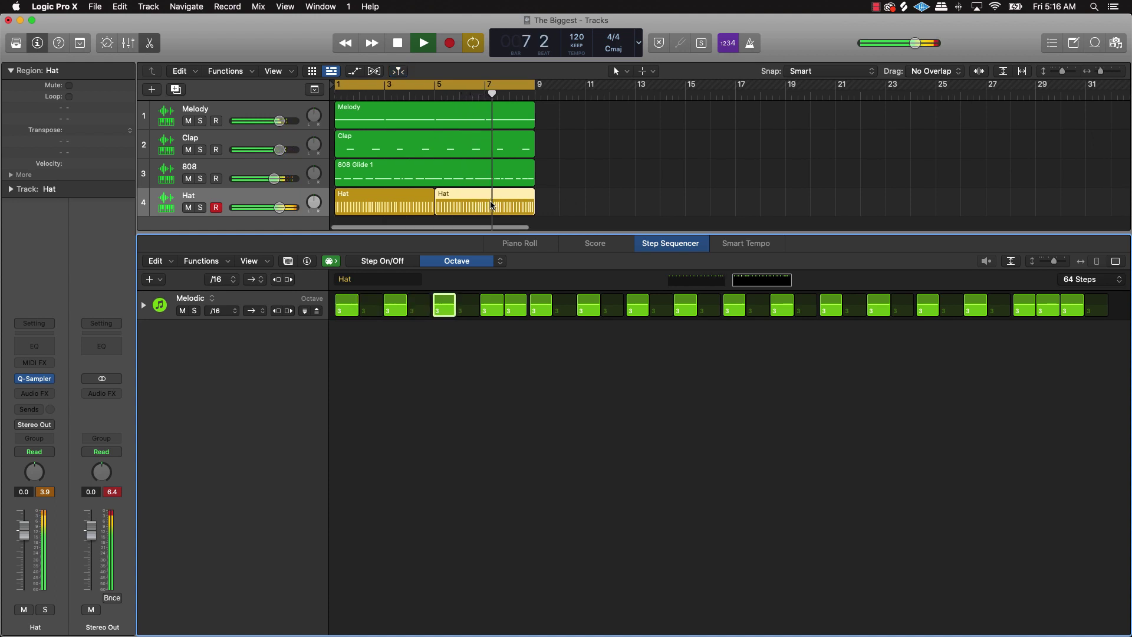
left_click(515, 305)
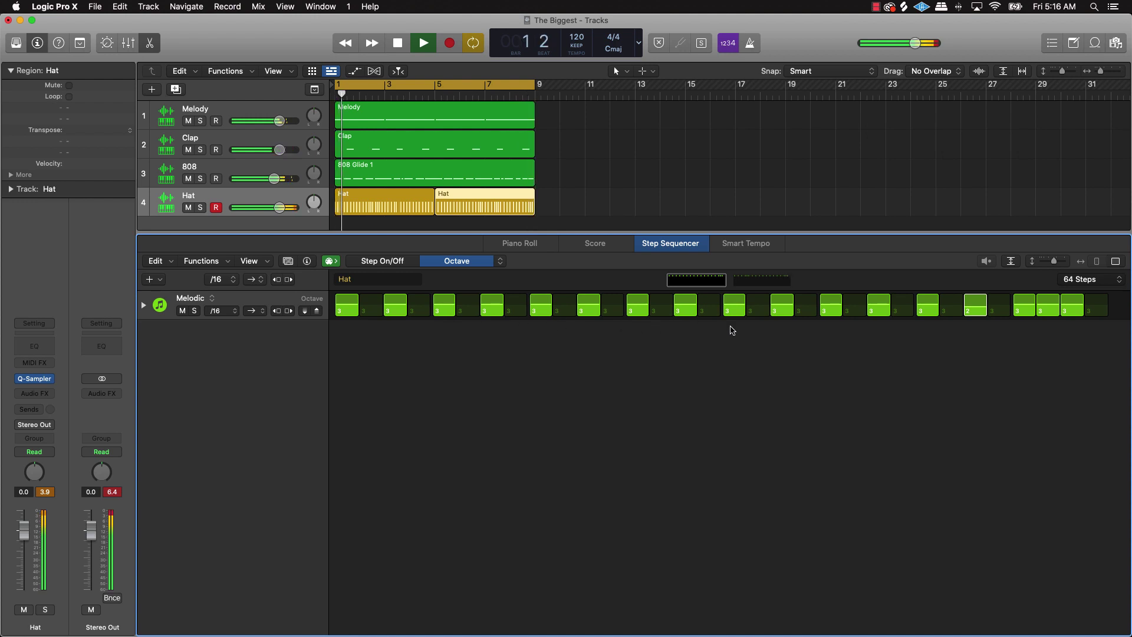
left_click_drag(975, 312, 976, 310)
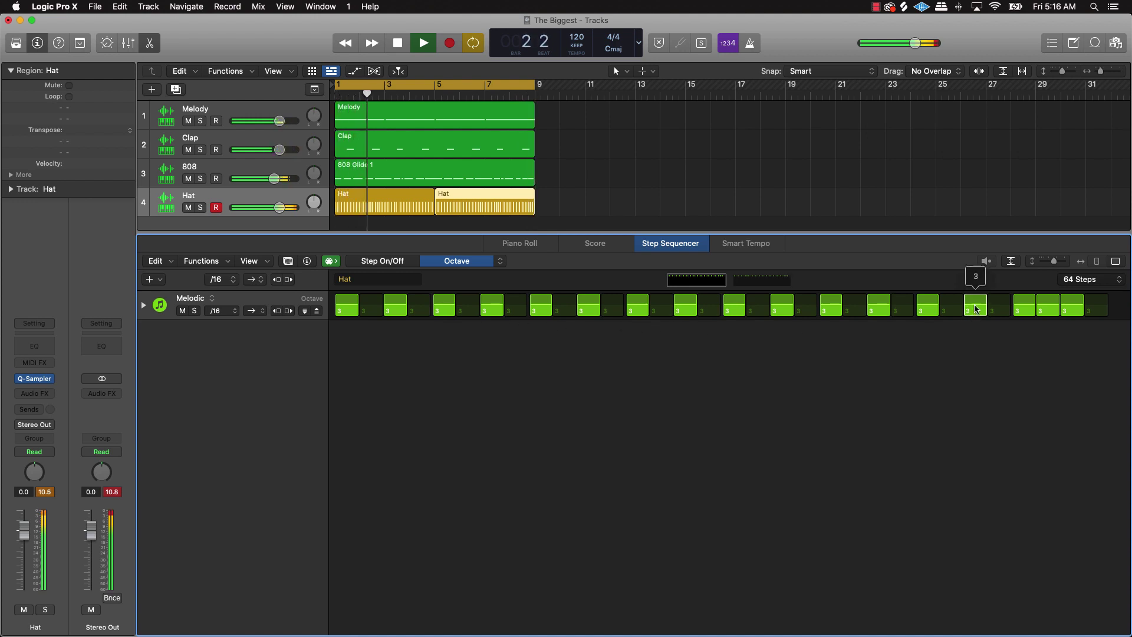
left_click(801, 190)
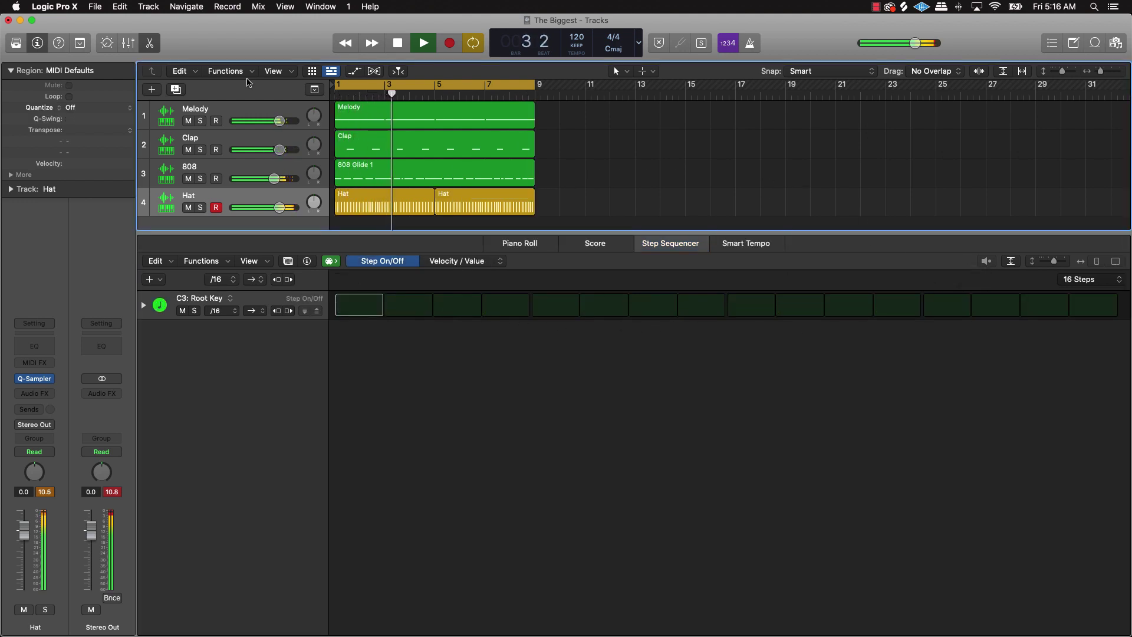
Stop playback of the eight-bar arrangement
left_click(422, 44)
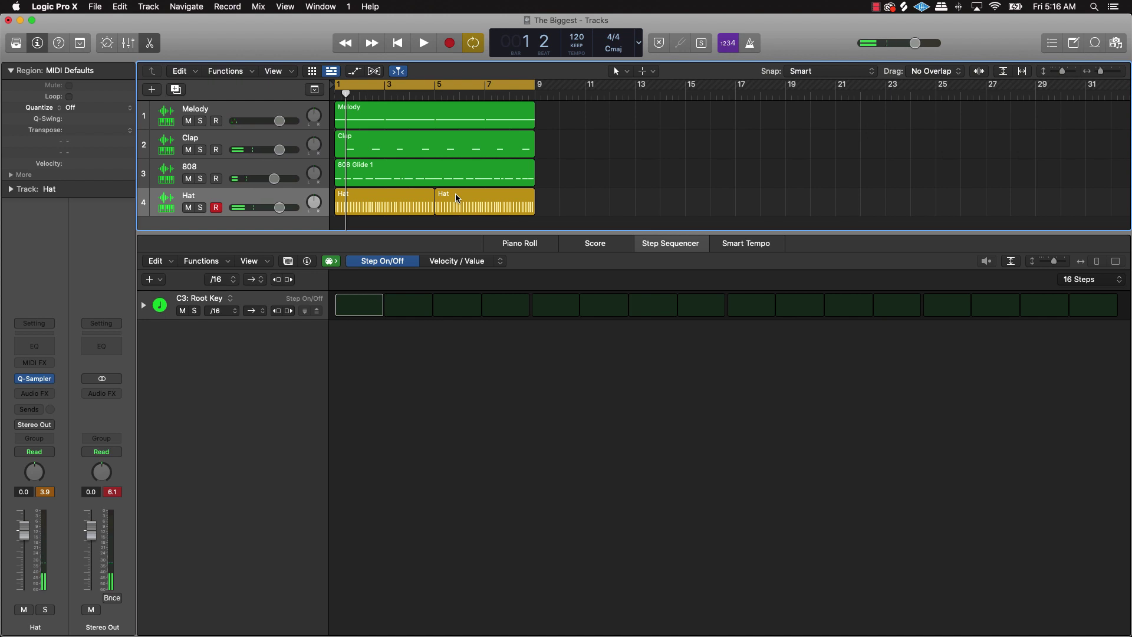
scroll(455, 193, "right", 1)
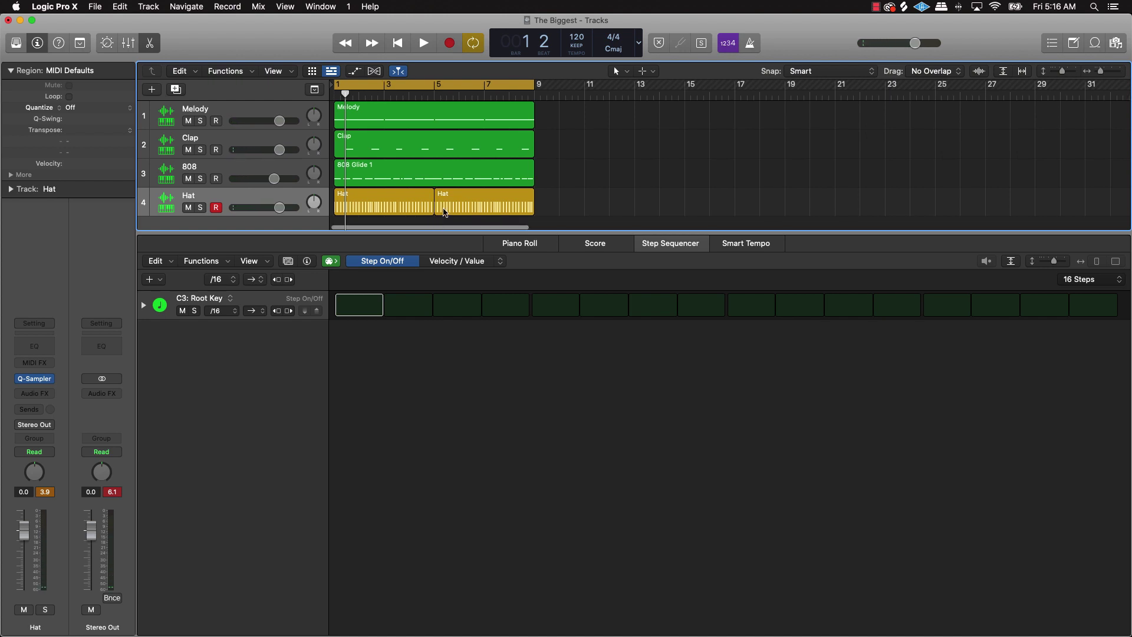